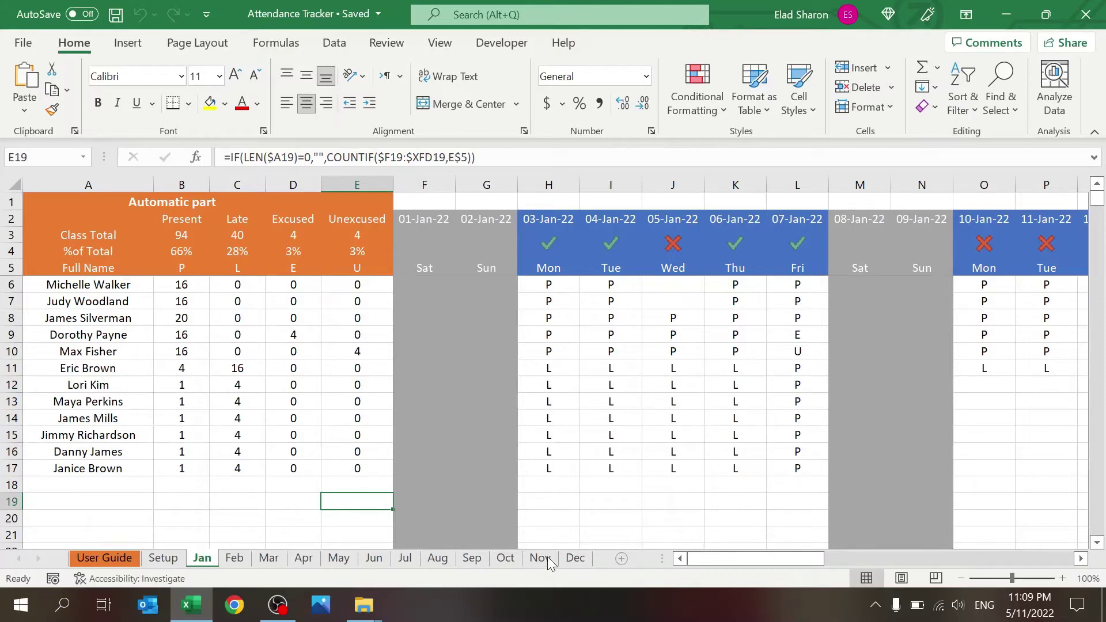
Check the Feb and Mar month sheets, which have no entries and zero totals.
{"action": "left_click", "coordinate": [240, 557]}
{"action": "left_click", "coordinate": [266, 557]}
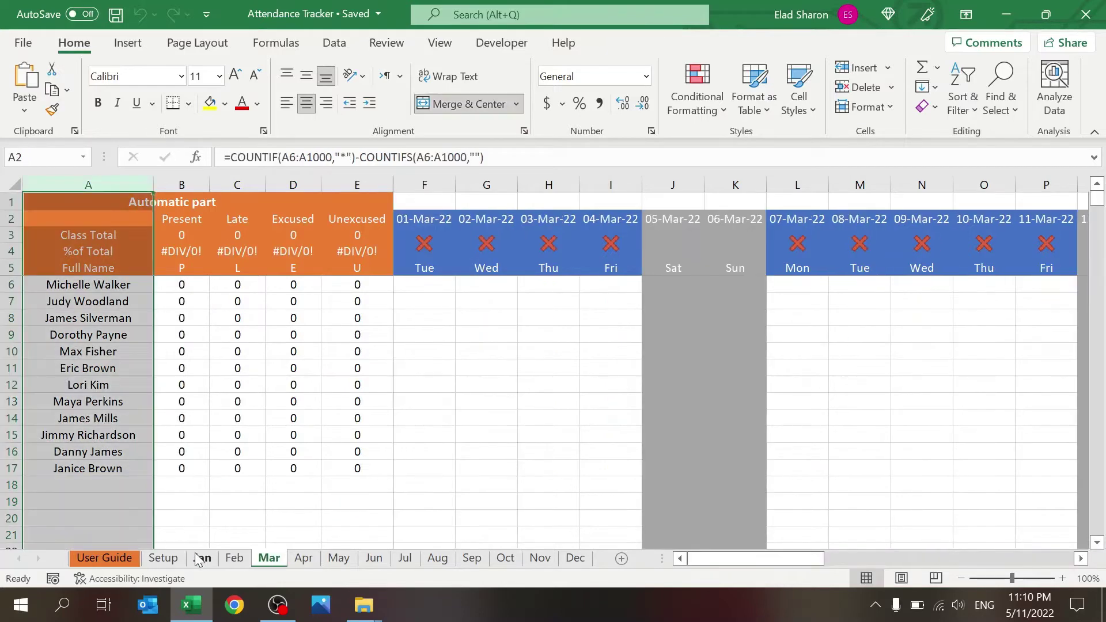
On the Jan sheet, mark the first student late (L) on 03-Jan in H6 and check the Present total formula.
{"action": "left_click", "coordinate": [201, 558]}
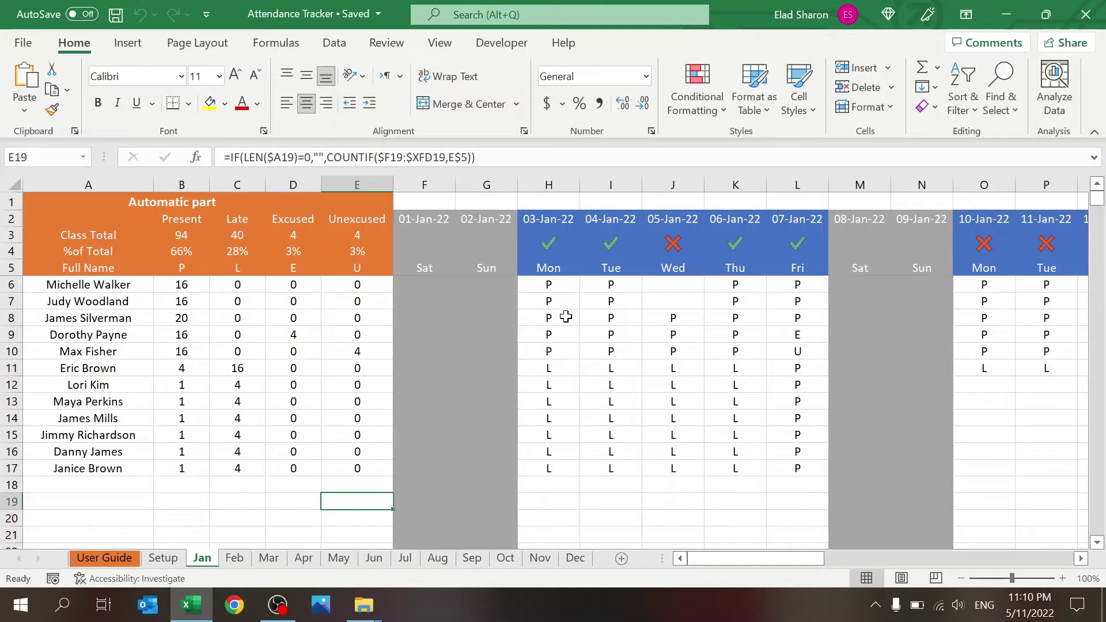
{"action": "left_click", "coordinate": [565, 301]}
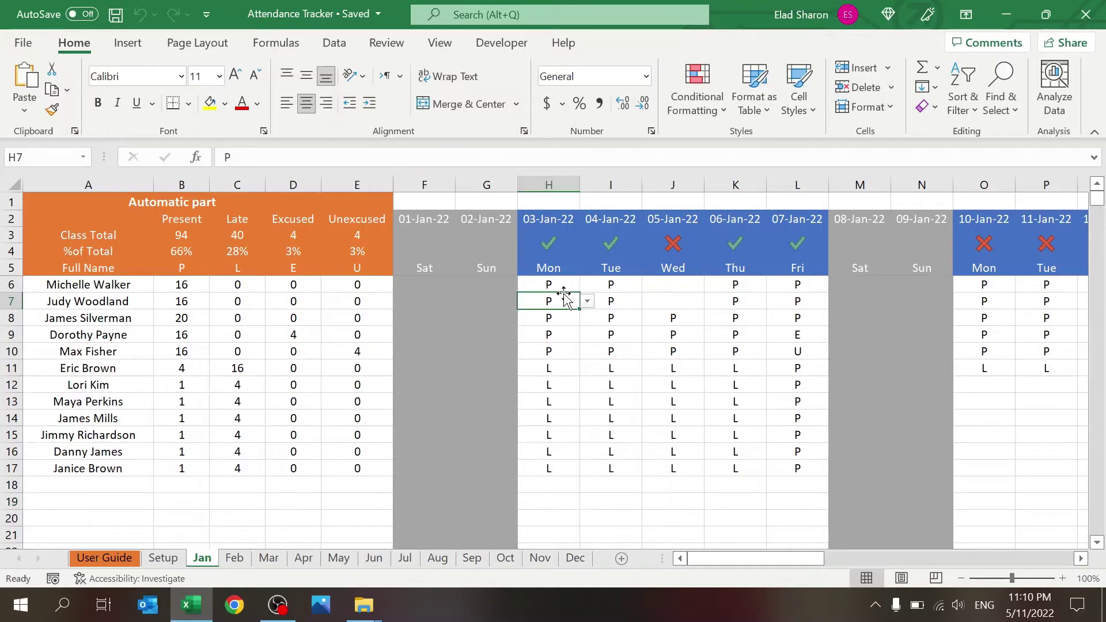
{"action": "left_click", "coordinate": [562, 286]}
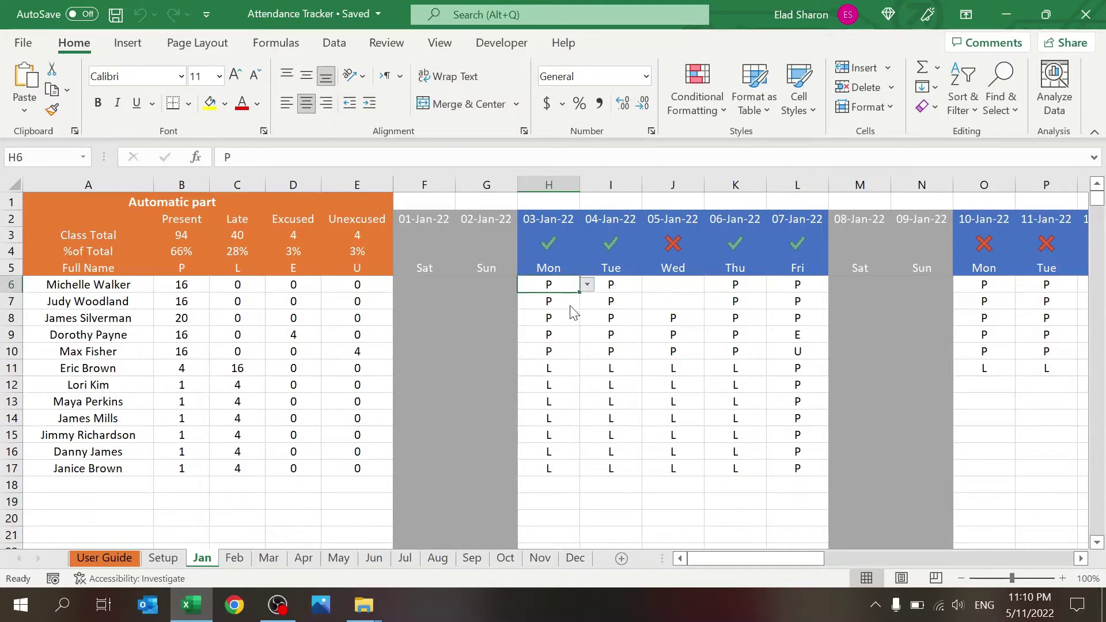
{"action": "type", "text": "L"}
{"action": "key", "text": "ctrl+Return"}
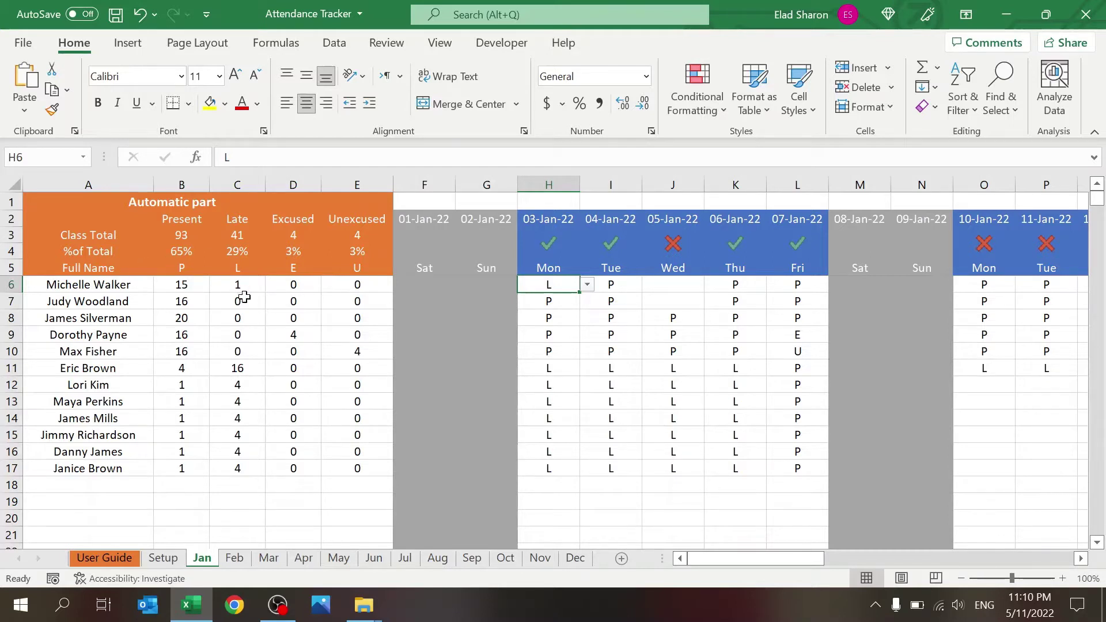
{"action": "left_click", "coordinate": [202, 231]}
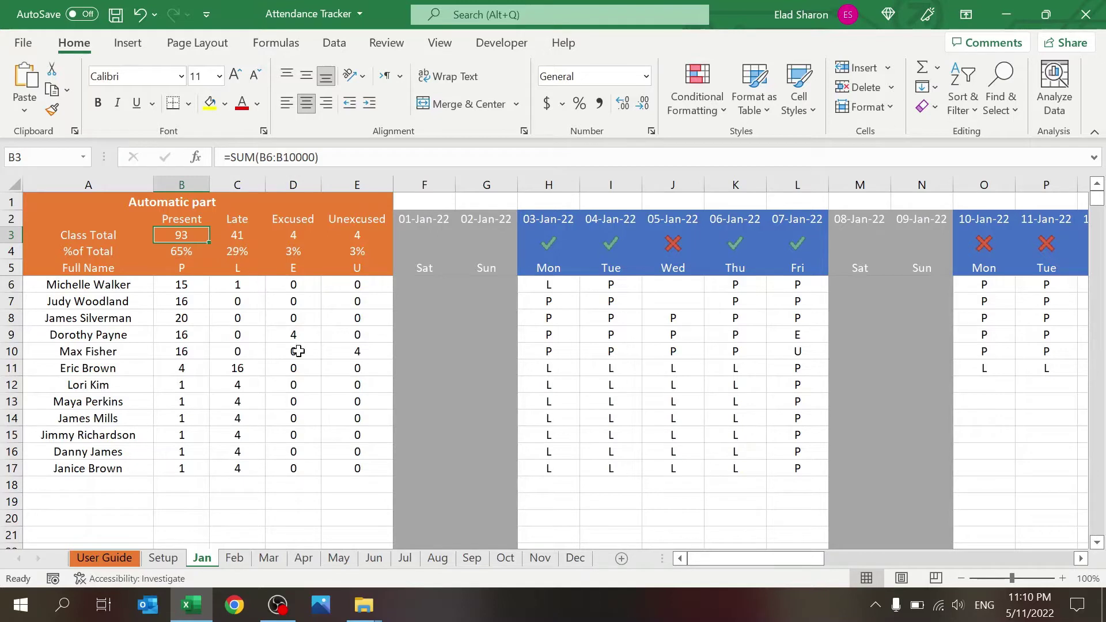
Inspect the 03-Jan check-mark formula and mark the first student late (L) on 05-Jan in J6.
{"action": "left_click", "coordinate": [559, 243]}
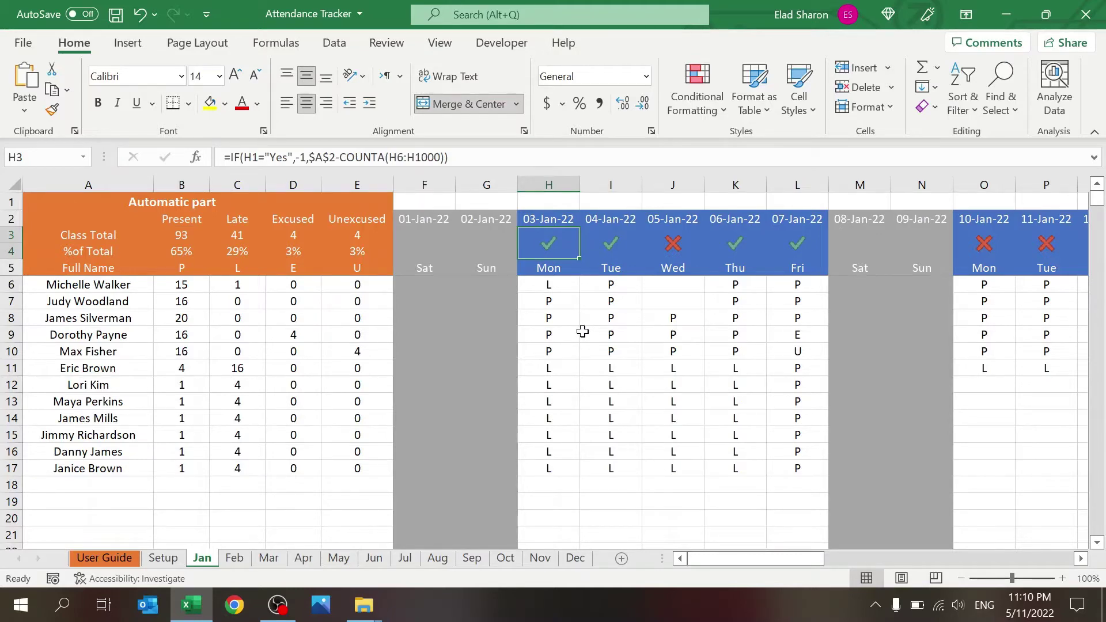
{"action": "left_click", "coordinate": [671, 289]}
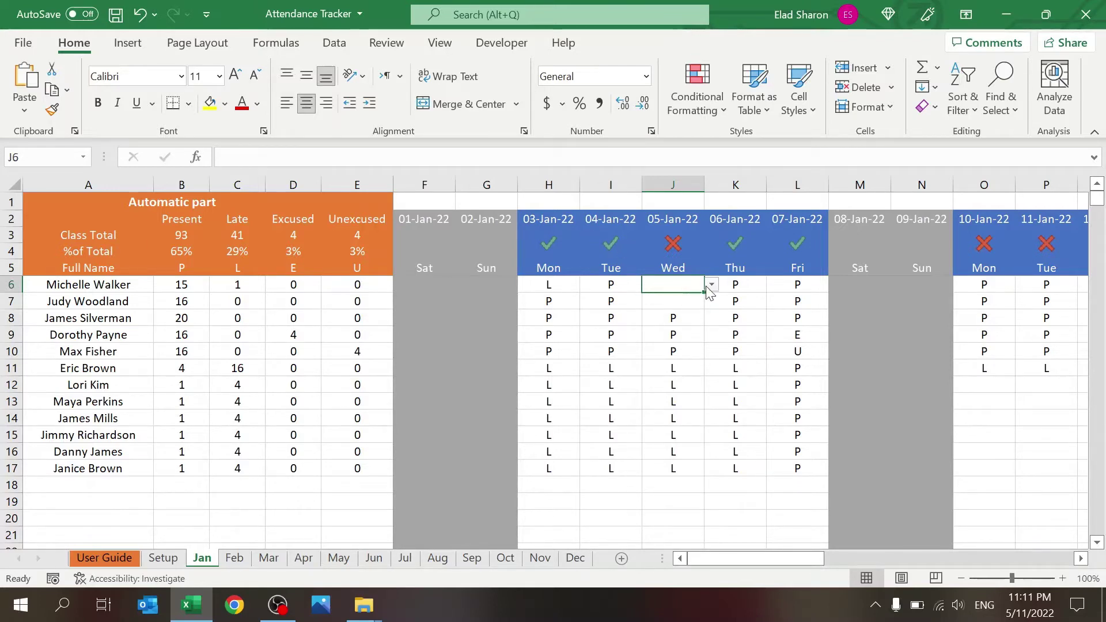
{"action": "type", "text": "L"}
{"action": "key", "text": "ctrl+Return"}
Set the second student's 05-Jan entry in J7 to E from the drop-down.
{"action": "left_click", "coordinate": [689, 308]}
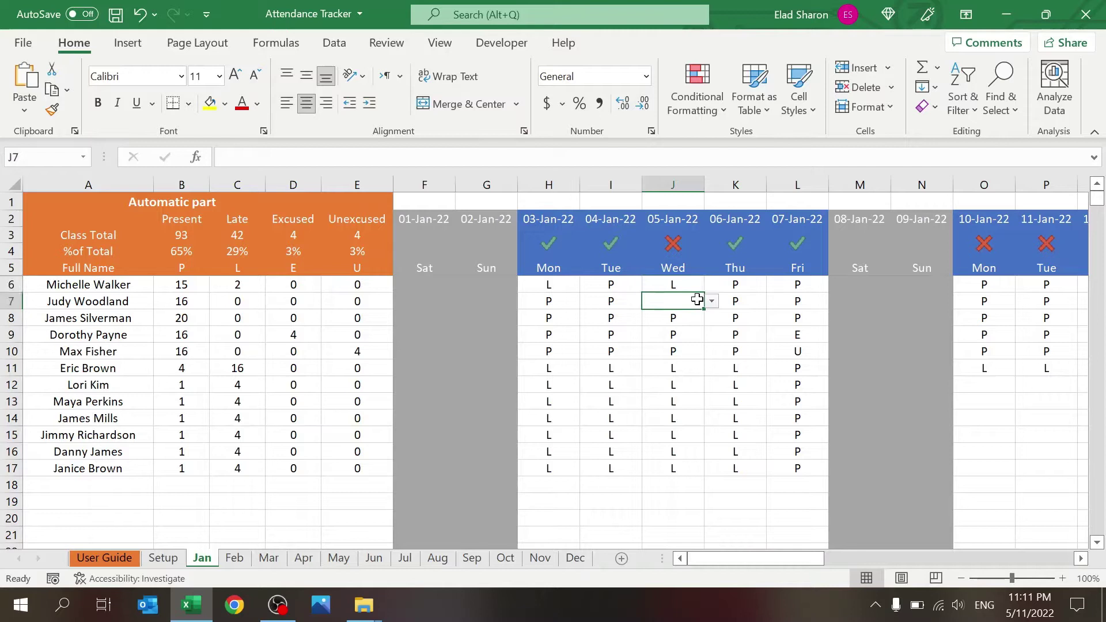
{"action": "left_click", "coordinate": [712, 301]}
{"action": "left_click", "coordinate": [673, 333]}
{"action": "left_click", "coordinate": [431, 185]}
Select the weekend columns F:G and view the VLOOKUP formula in G1.
{"action": "left_click_drag", "start_coordinate": [431, 185], "coordinate": [488, 184]}
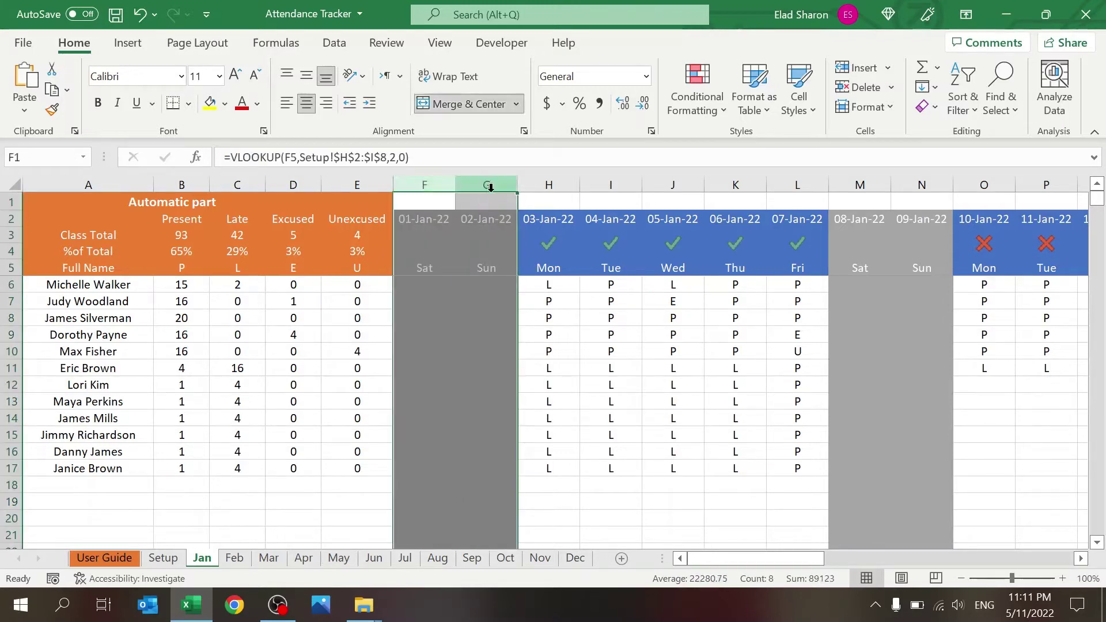
{"action": "left_click", "coordinate": [486, 200]}
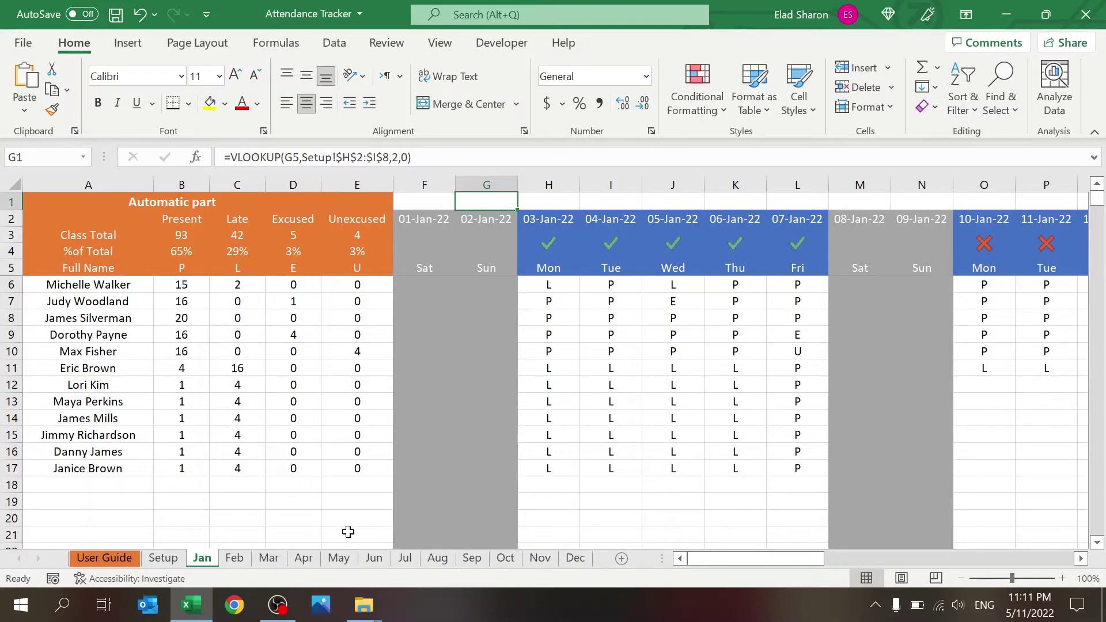
On the Setup sheet, review the year 2022 and the attendance options in E2:E5.
{"action": "left_click", "coordinate": [175, 561]}
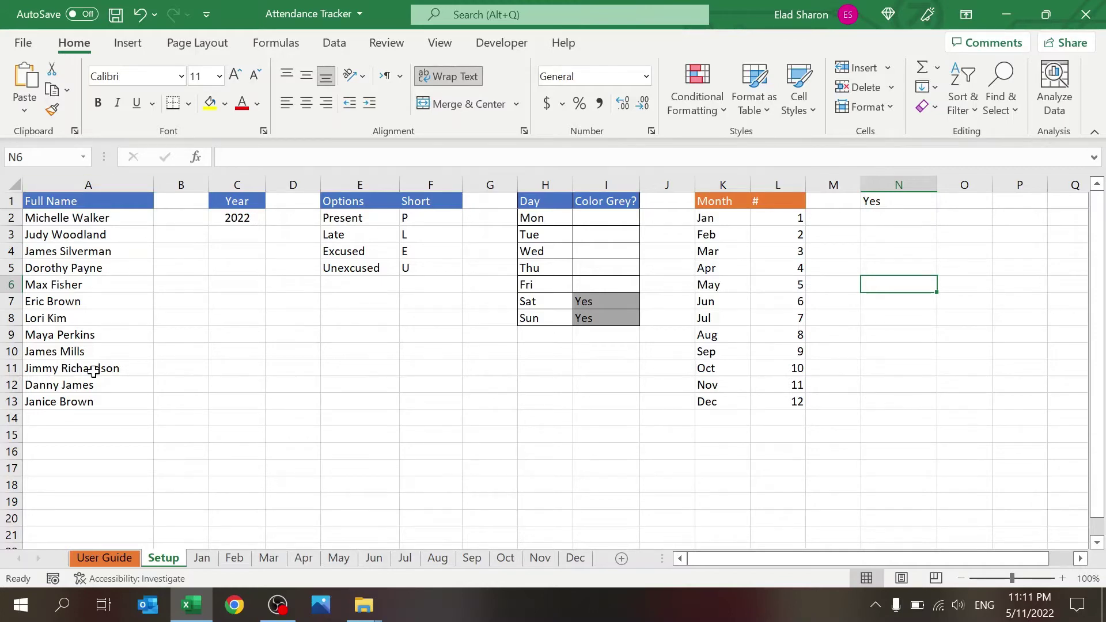
{"action": "left_click", "coordinate": [240, 204]}
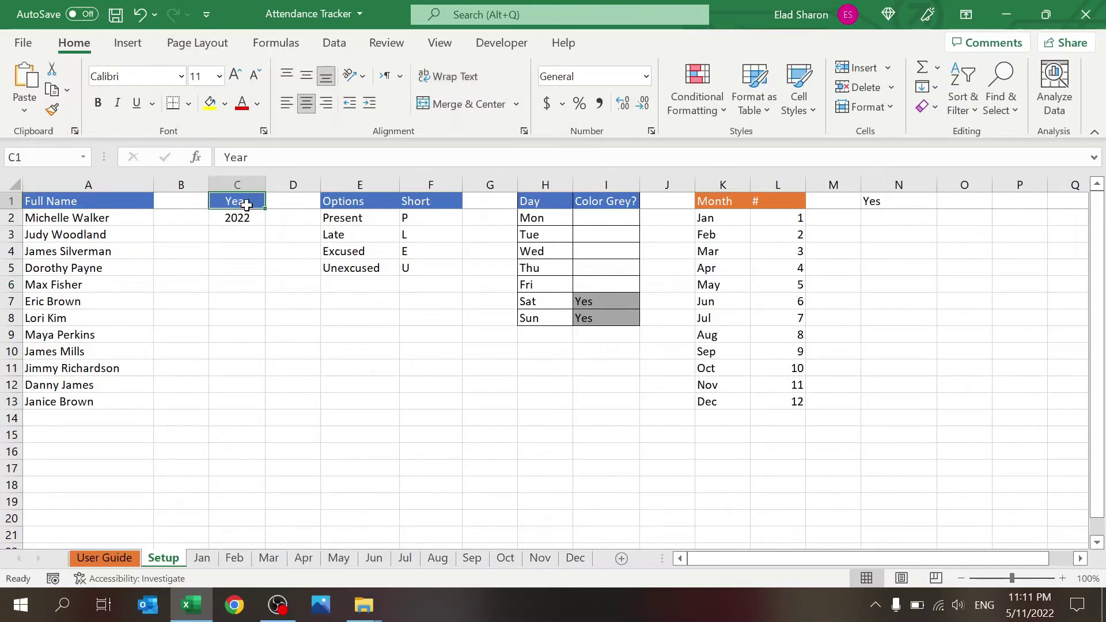
{"action": "left_click", "coordinate": [248, 220]}
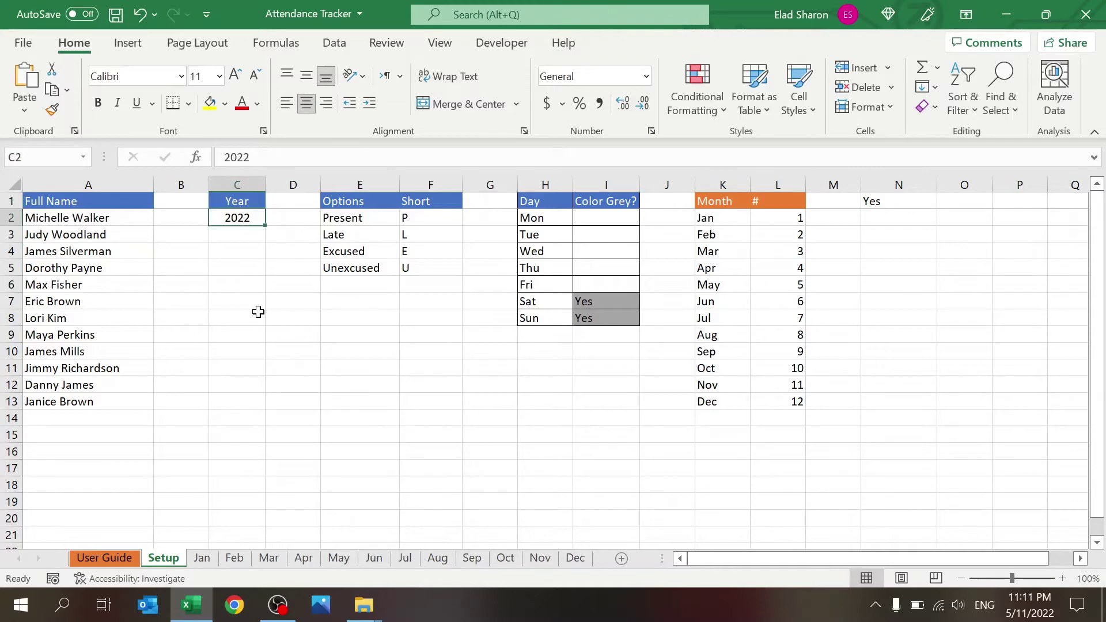
{"action": "left_click_drag", "start_coordinate": [377, 217], "coordinate": [372, 269]}
{"action": "left_click", "coordinate": [431, 208]}
{"action": "left_click", "coordinate": [383, 346]}
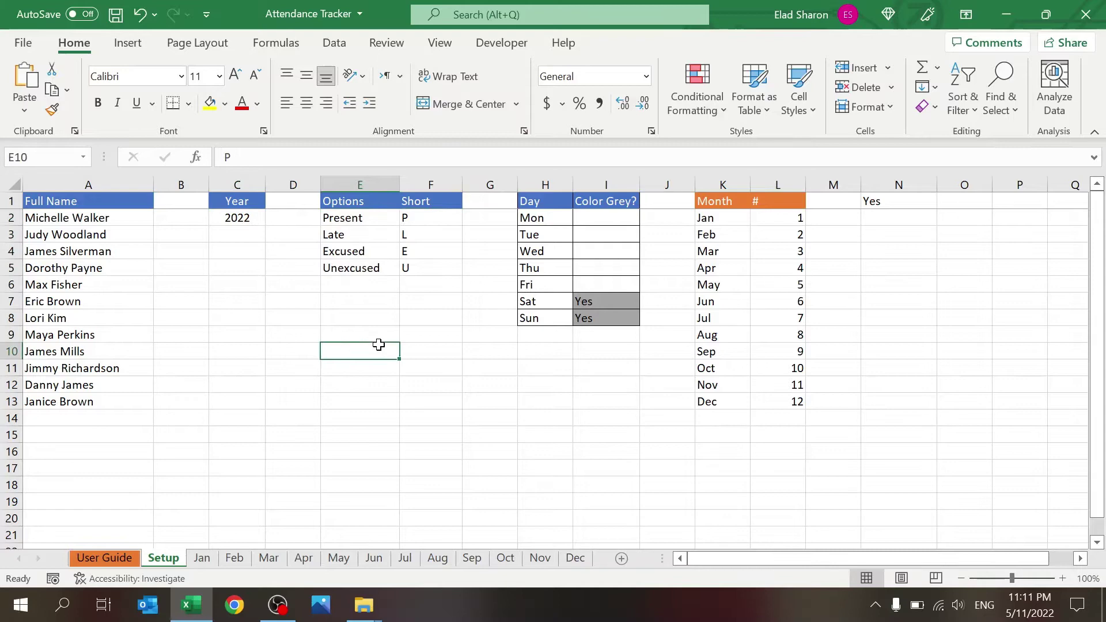
{"action": "left_click_drag", "start_coordinate": [347, 221], "coordinate": [344, 267]}
Rename the first attendance option in E2 to 'On time' with code T.
{"action": "left_click", "coordinate": [358, 218]}
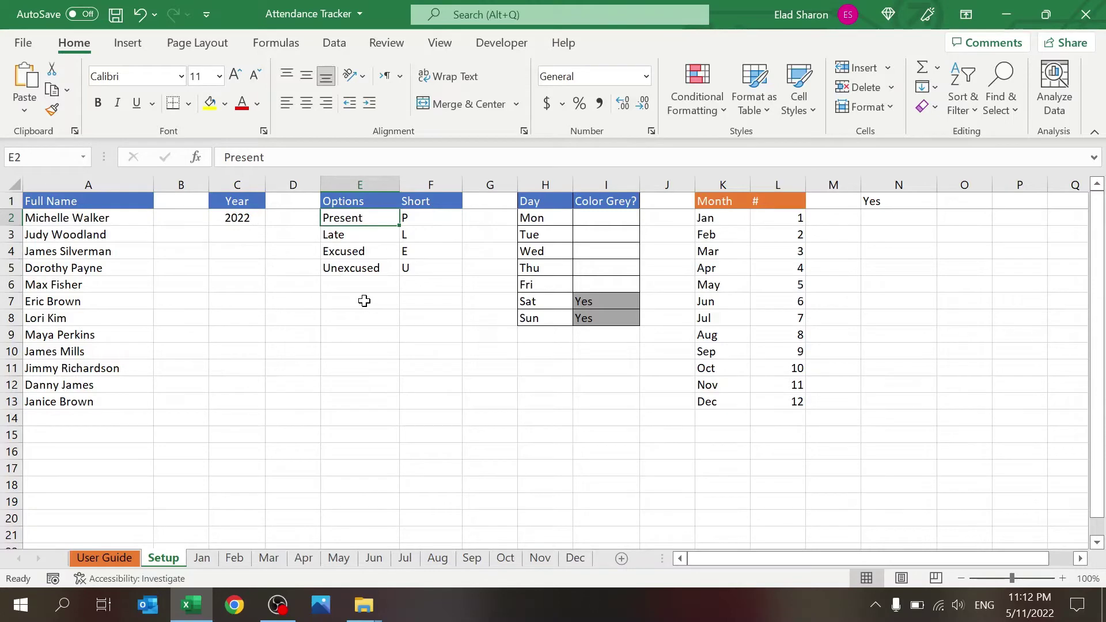
{"action": "type", "text": "On time"}
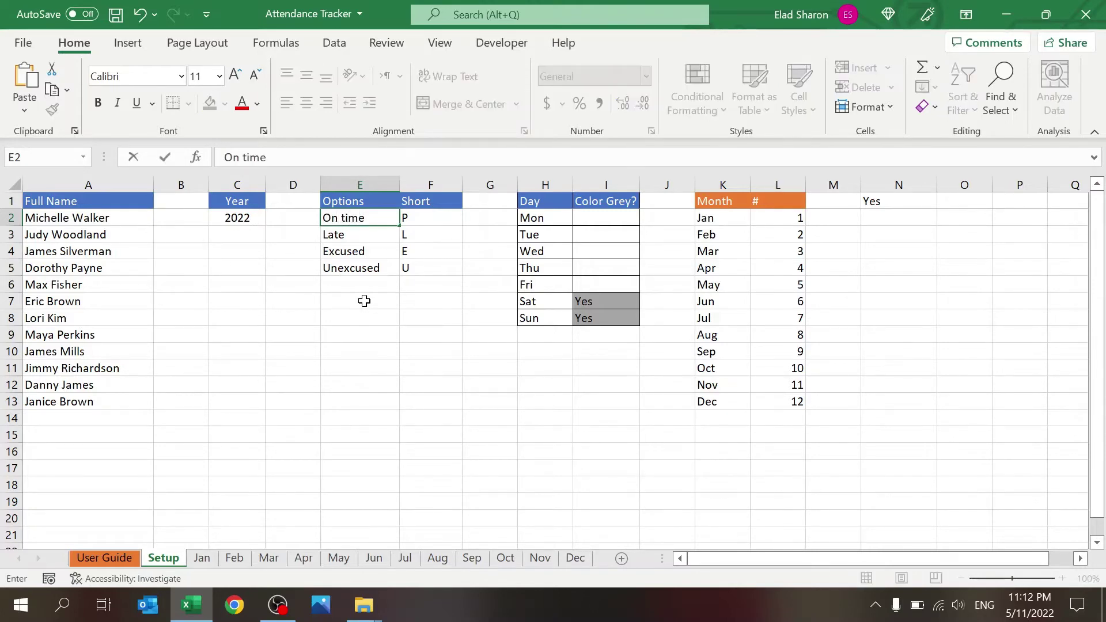
{"action": "key", "text": "Tab"}
{"action": "type", "text": "T"}
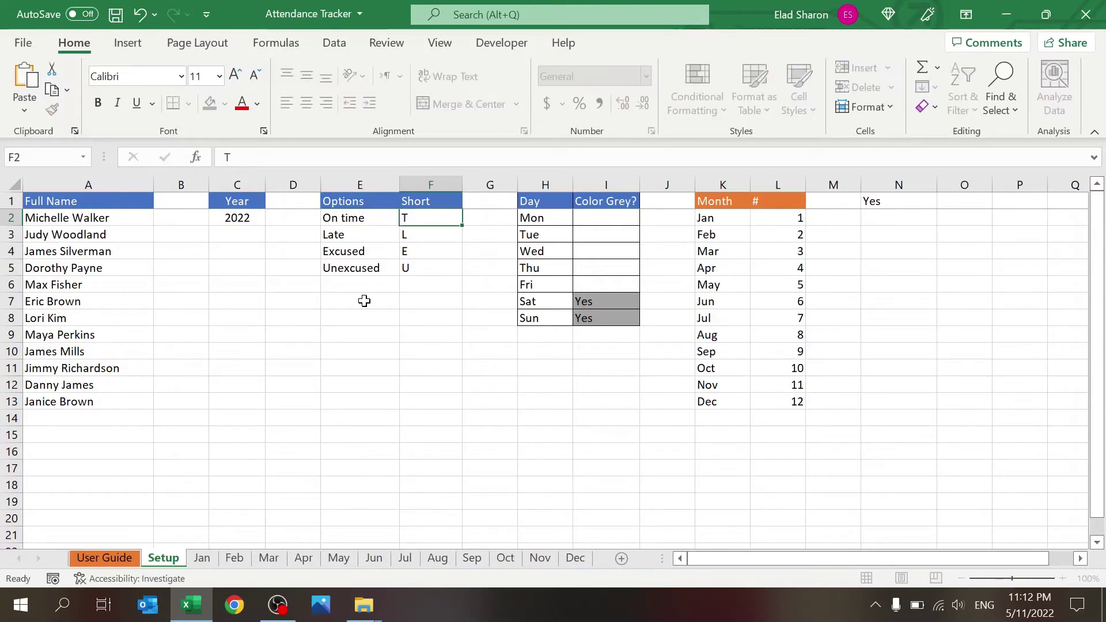
{"action": "key", "text": "Return"}
{"action": "left_click", "coordinate": [431, 335]}
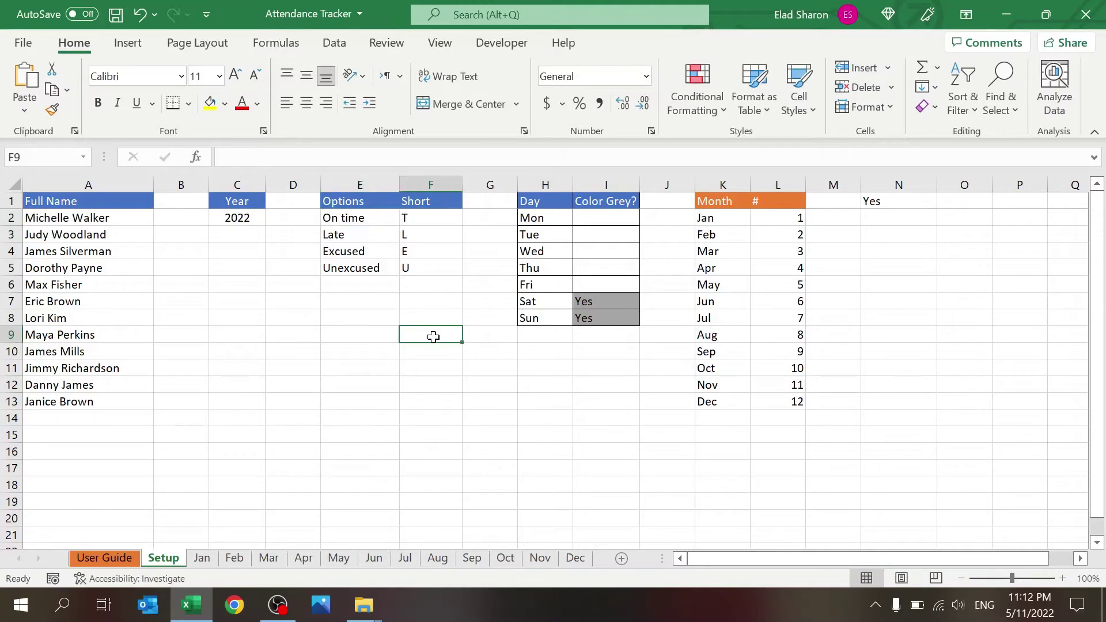
Delete Sunday's 'Yes' grey setting in I8 so only Saturdays are greyed.
{"action": "left_click", "coordinate": [563, 219]}
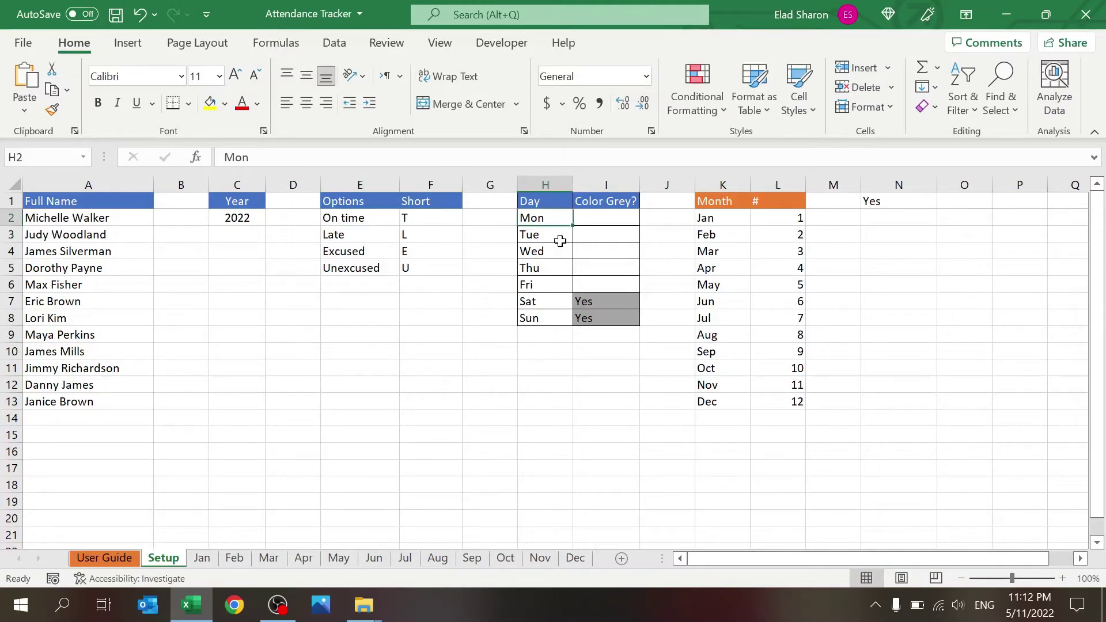
{"action": "left_click", "coordinate": [608, 301]}
{"action": "left_click", "coordinate": [604, 317]}
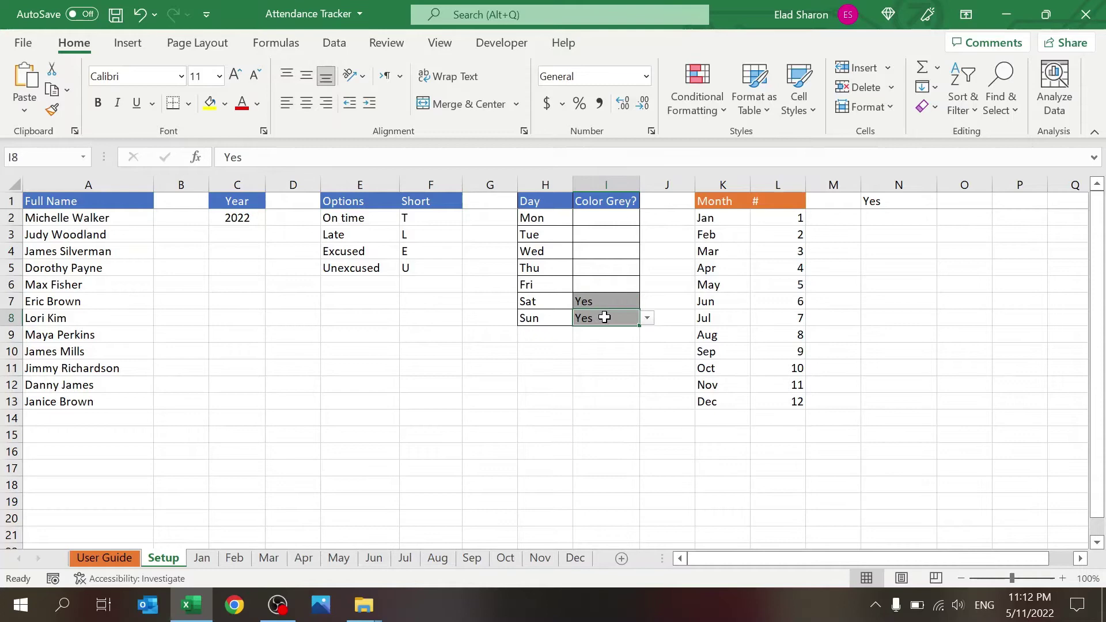
{"action": "key", "text": "Delete"}
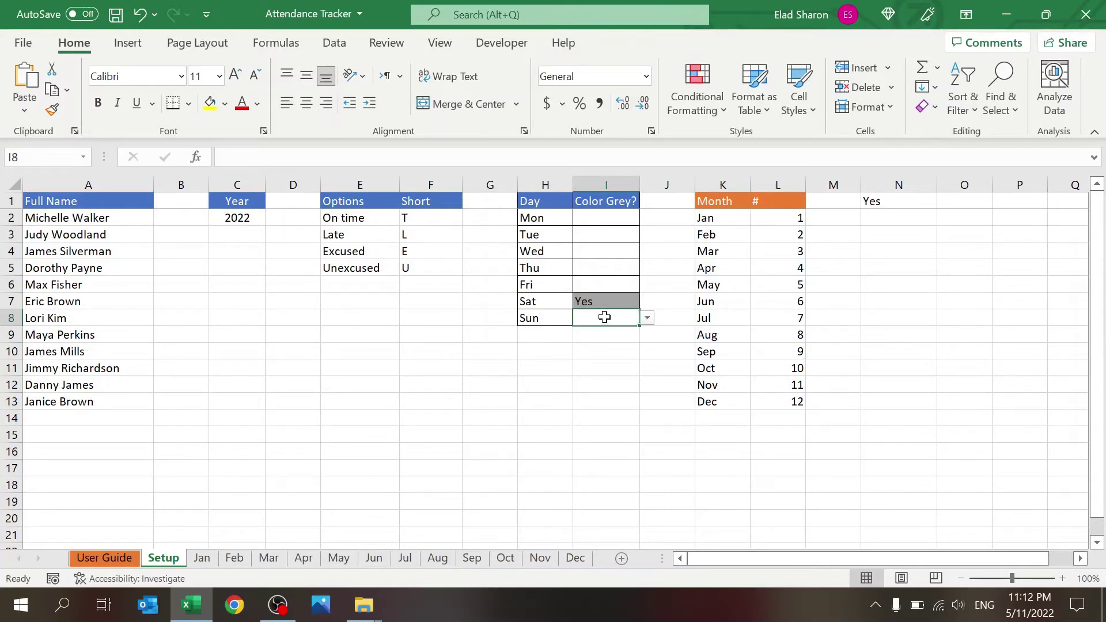
{"action": "key", "text": "Up"}
{"action": "key", "text": "Up"}
{"action": "key", "text": "Up"}
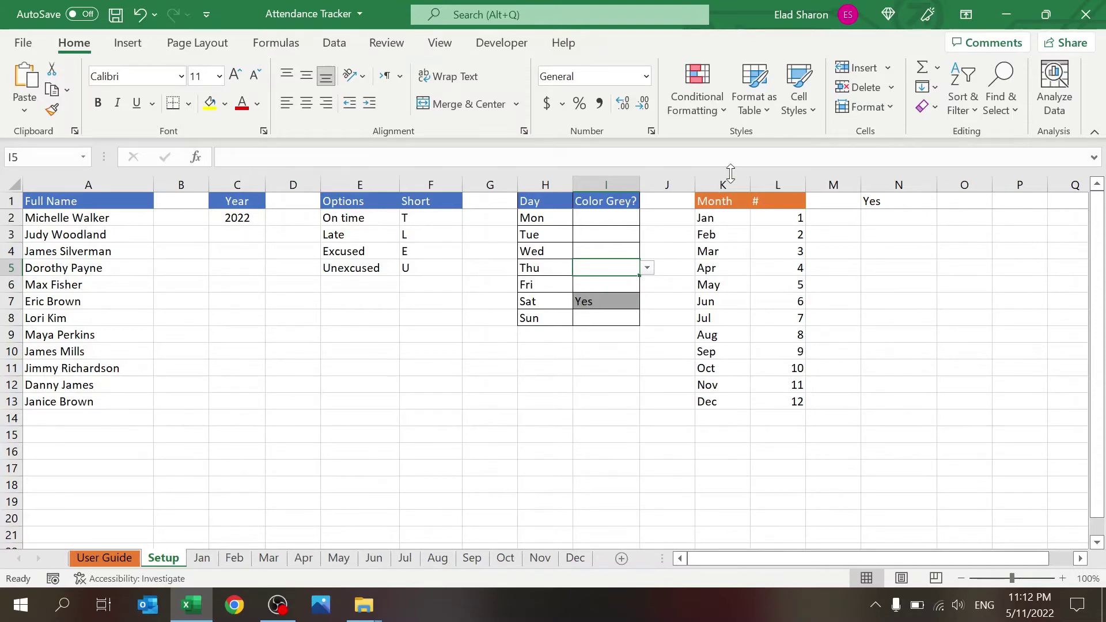
Review the Month and number columns K:L, then view the updated Jan sheet.
{"action": "left_click_drag", "start_coordinate": [724, 185], "coordinate": [760, 185]}
{"action": "left_click", "coordinate": [597, 418]}
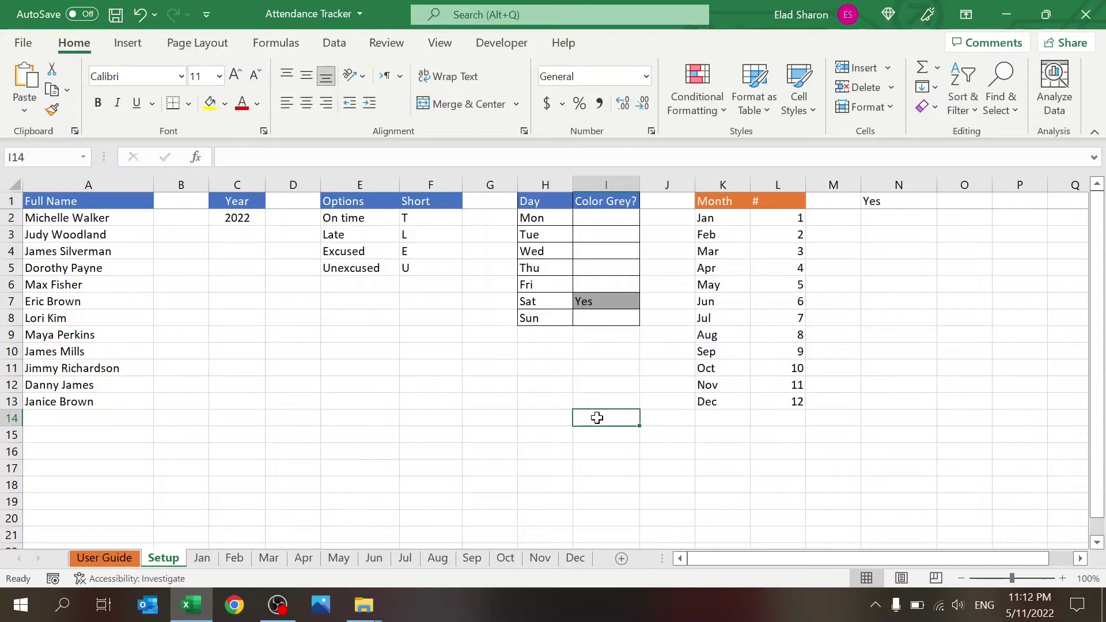
{"action": "left_click", "coordinate": [200, 557]}
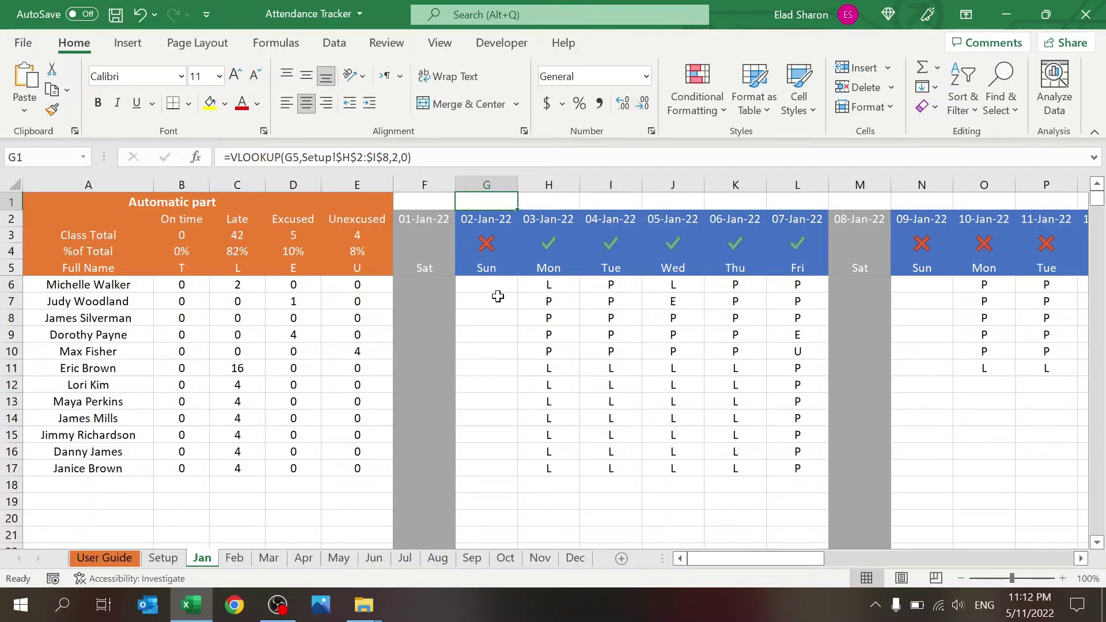
Inspect the On time header and T code links, try T in I6, then undo it.
{"action": "left_click", "coordinate": [195, 219]}
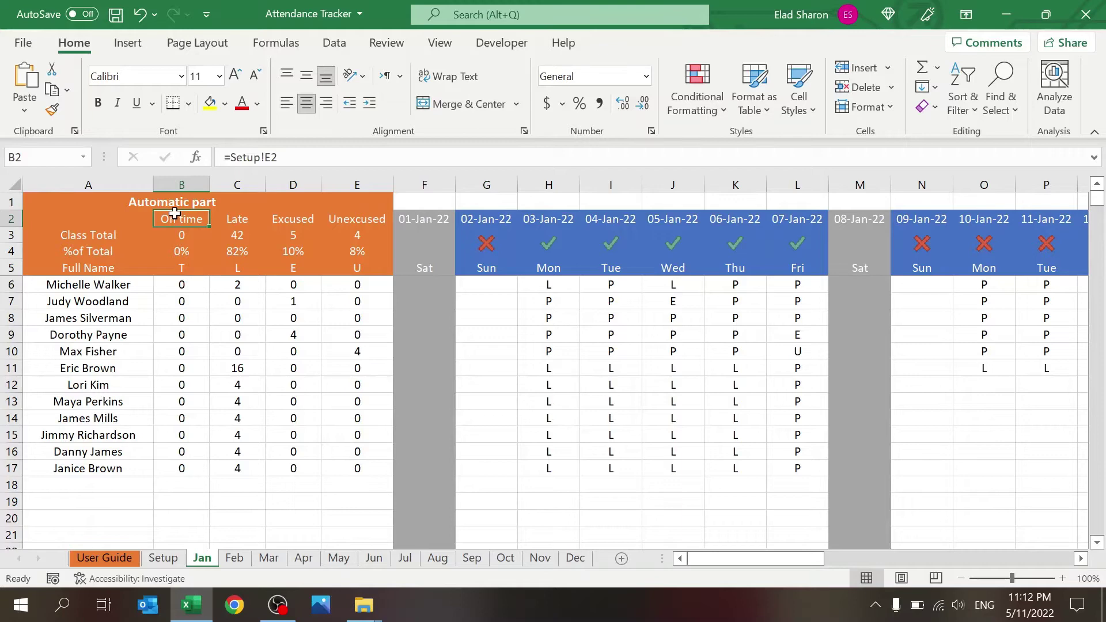
{"action": "left_click", "coordinate": [183, 273]}
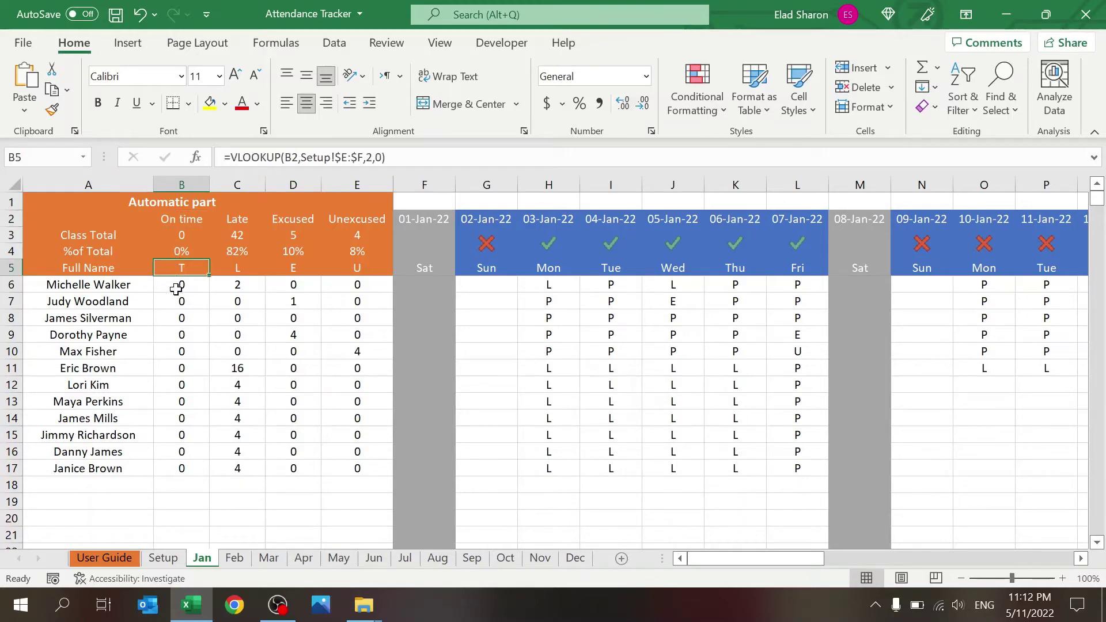
{"action": "left_click", "coordinate": [602, 288]}
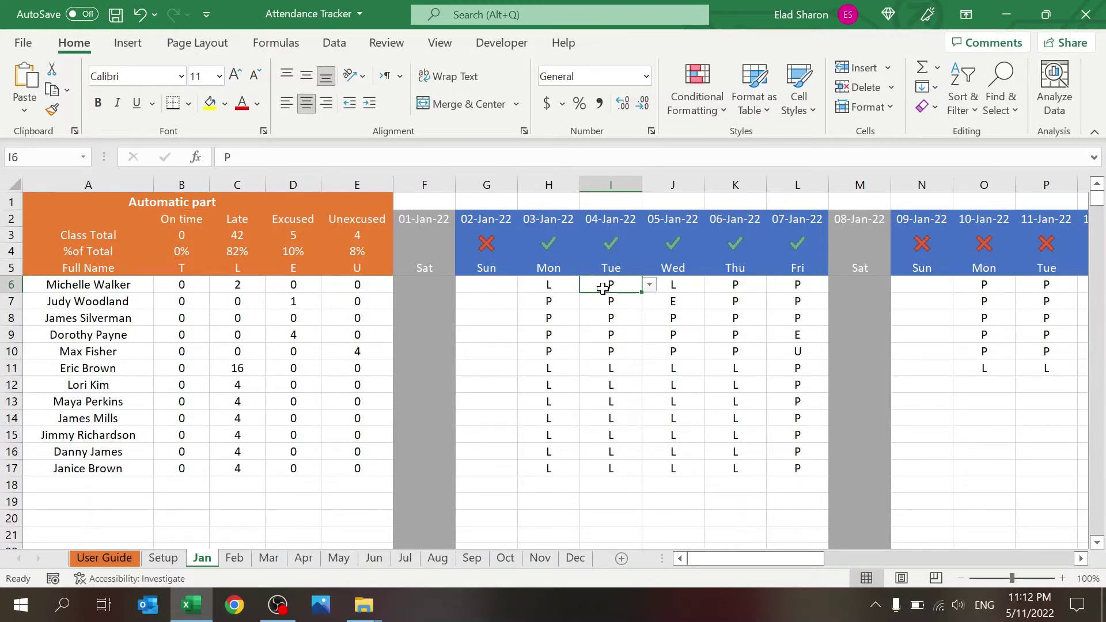
{"action": "left_click", "coordinate": [649, 284]}
{"action": "left_click", "coordinate": [625, 308]}
{"action": "key", "text": "ctrl+z"}
{"action": "left_click", "coordinate": [168, 562]}
Change Setup!E2 back to 'Present', then glance at the User Guide sheet.
{"action": "left_click", "coordinate": [367, 220]}
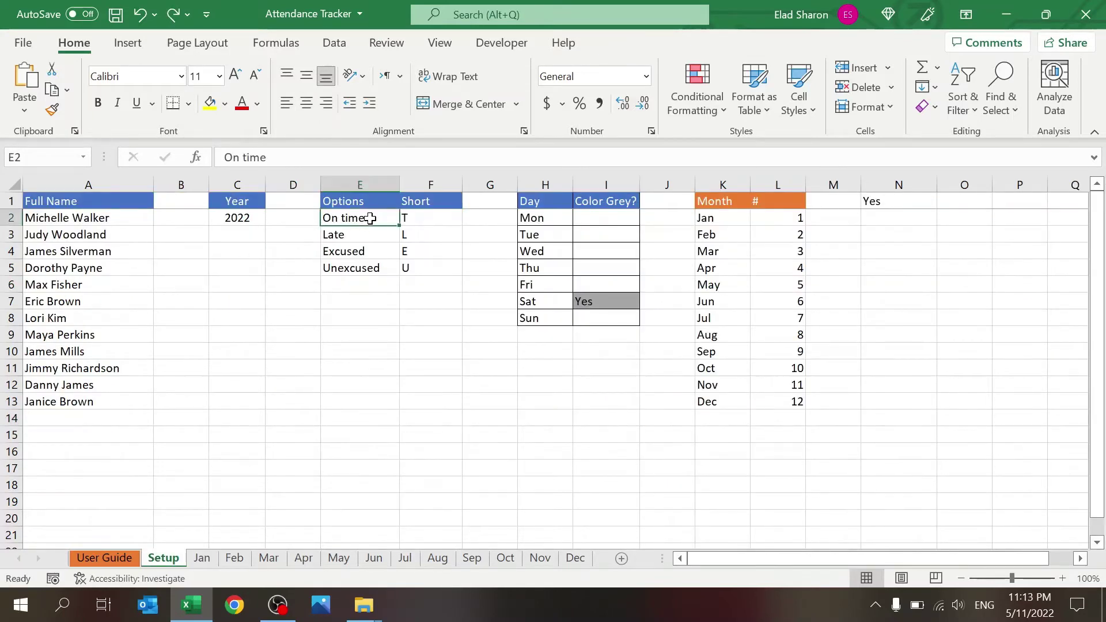
{"action": "type", "text": "Pre"}
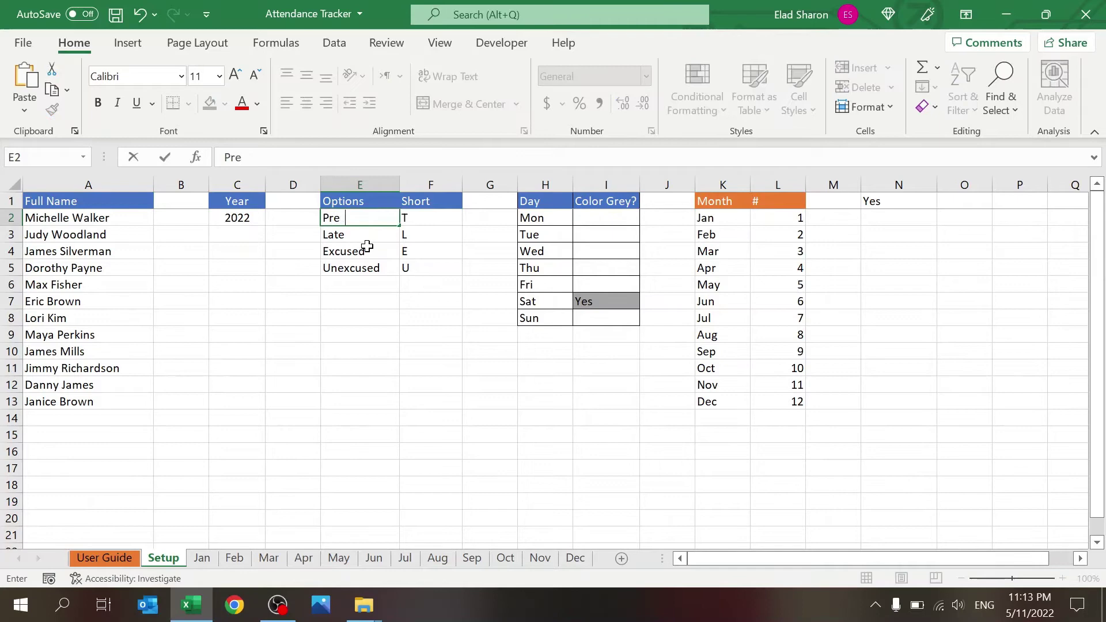
{"action": "type", "text": "sent"}
{"action": "key", "text": "Return"}
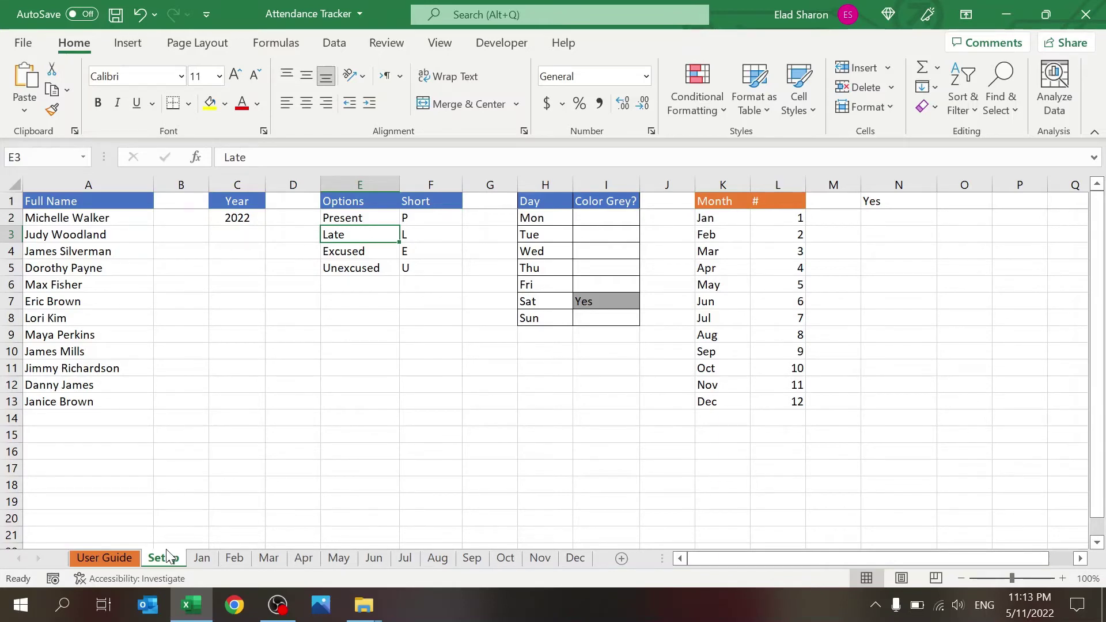
{"action": "left_click", "coordinate": [125, 557]}
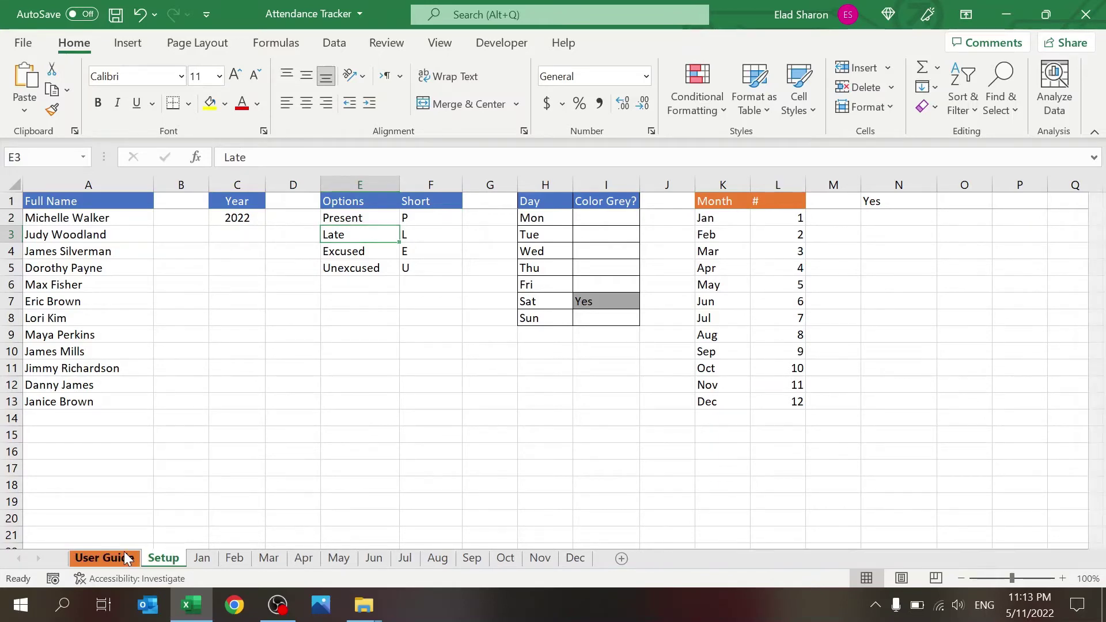
{"action": "left_click", "coordinate": [159, 559]}
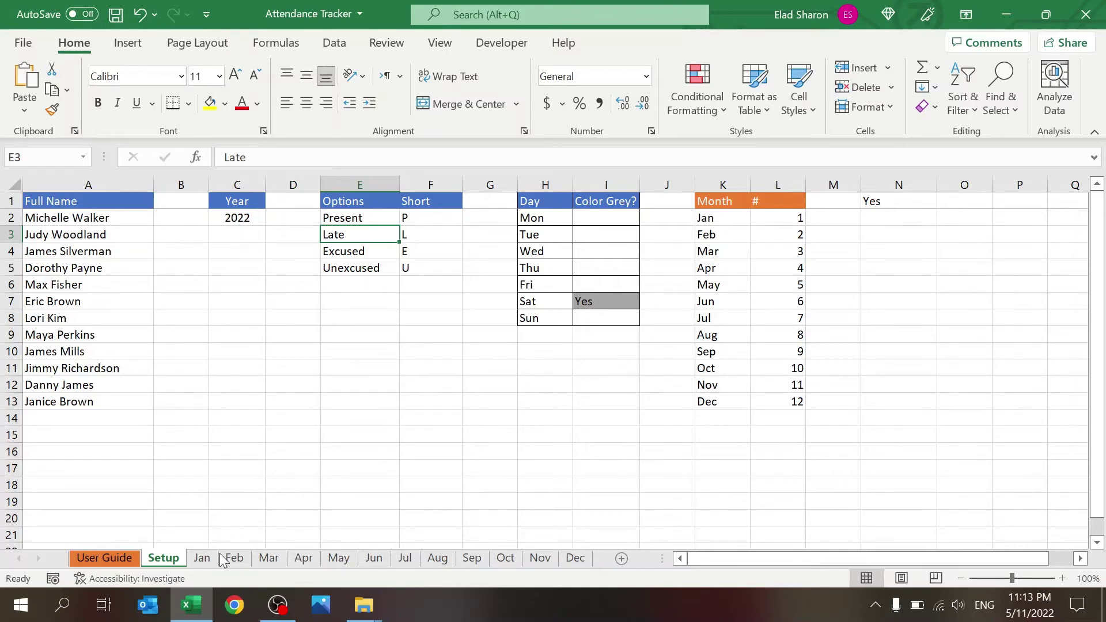
{"action": "left_click", "coordinate": [203, 558]}
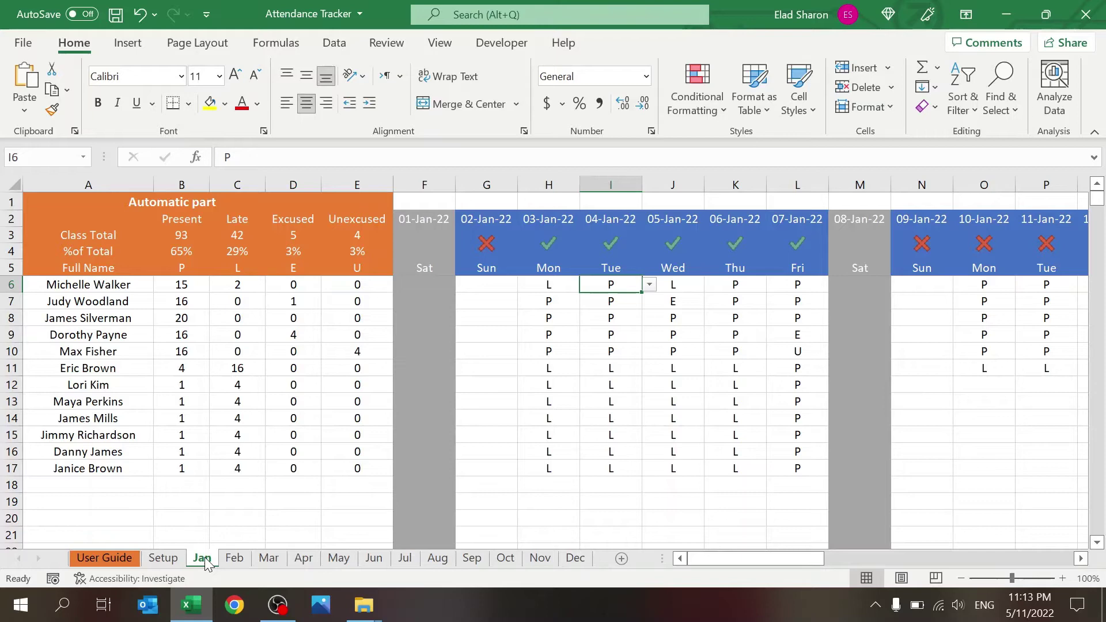
{"action": "left_click", "coordinate": [149, 284]}
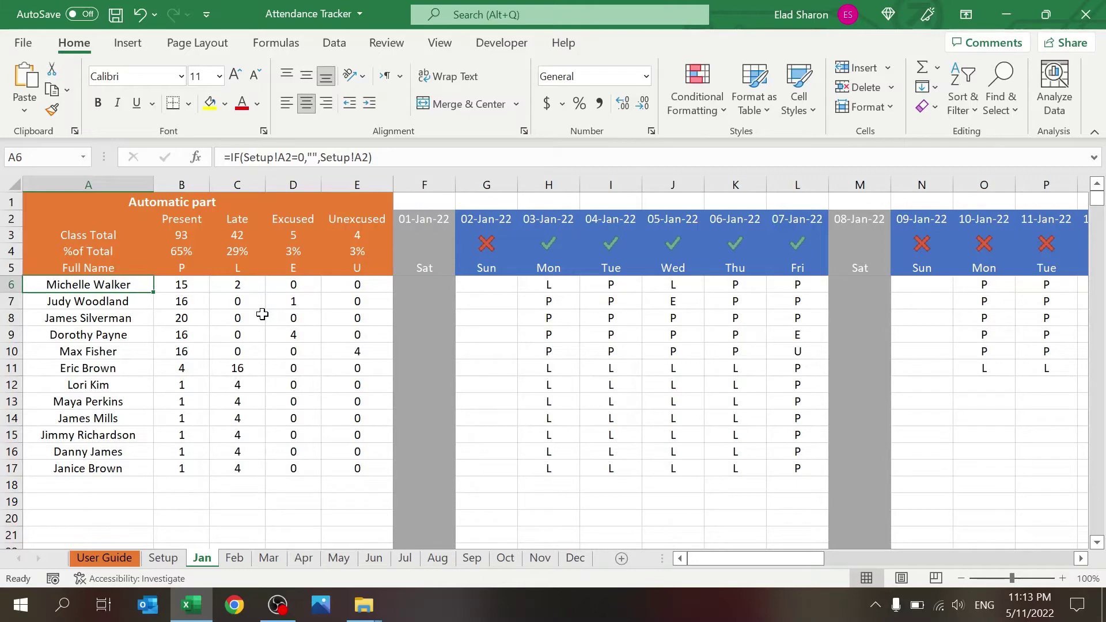
{"action": "left_click", "coordinate": [159, 559]}
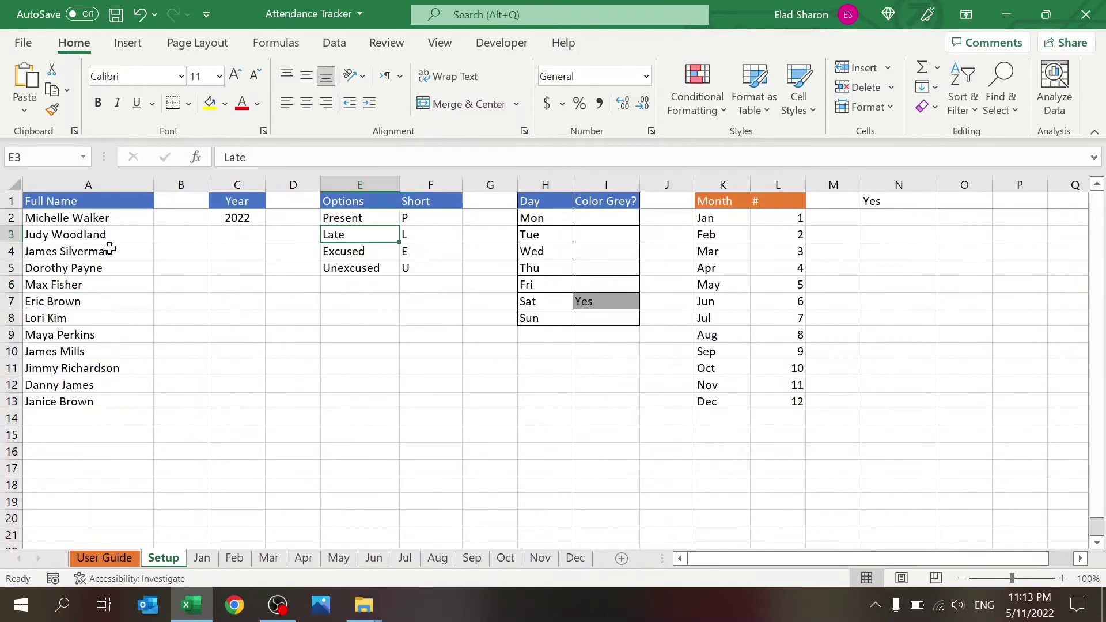
{"action": "left_click", "coordinate": [200, 560]}
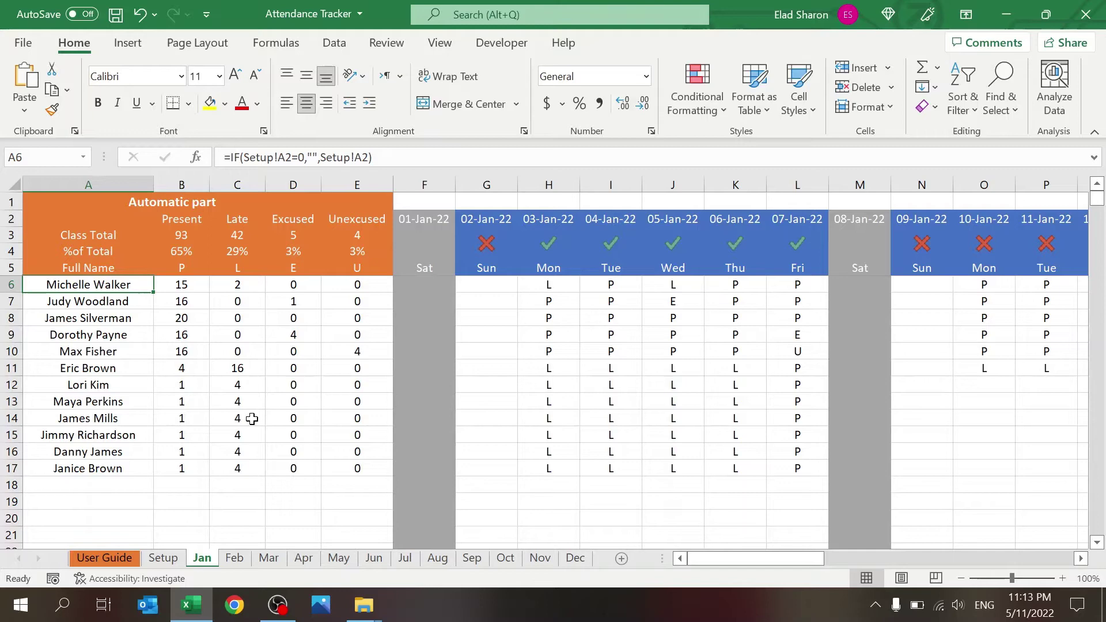
{"action": "left_click", "coordinate": [179, 559]}
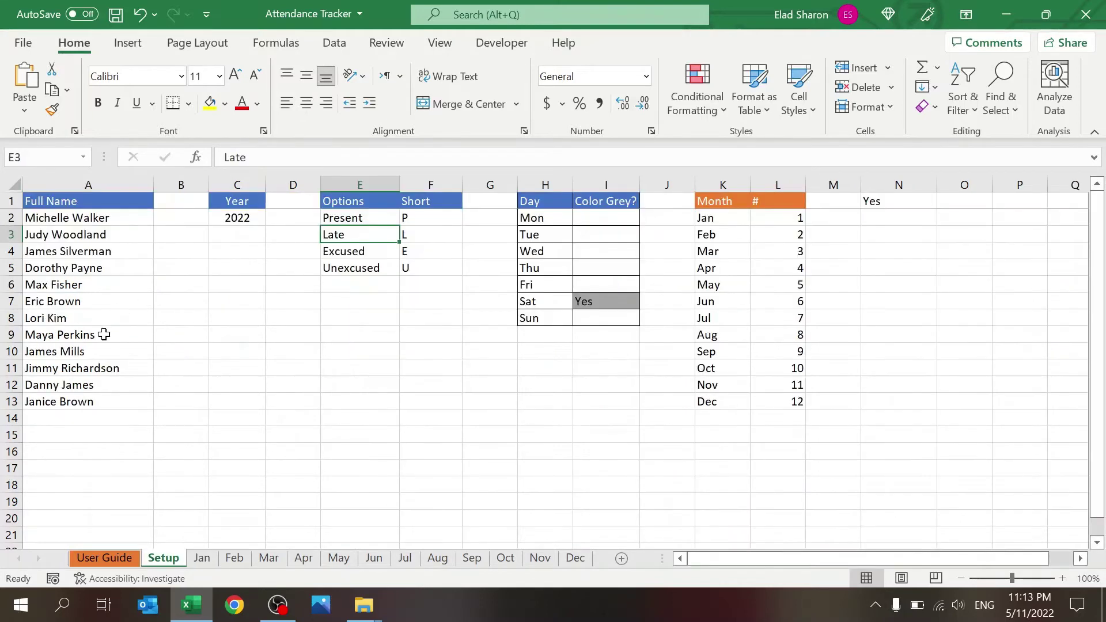
{"action": "left_click", "coordinate": [87, 421]}
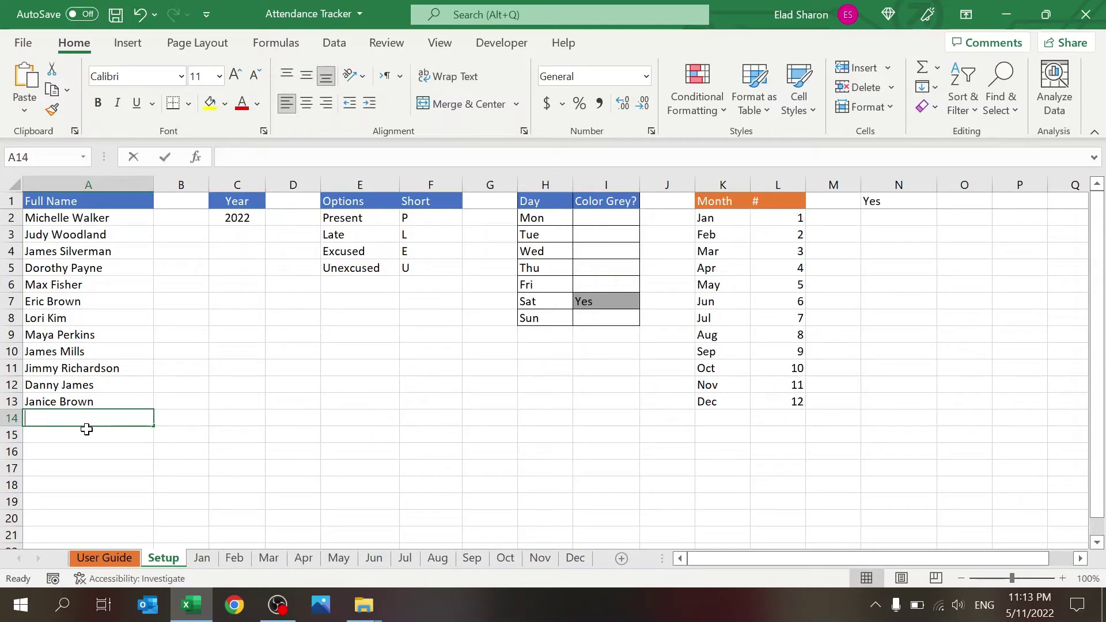
Enter a test student name in Setup!A14 and confirm it appears on the Jan to Jun sheets.
{"action": "type", "text": "Joe"}
{"action": "key", "text": "Return"}
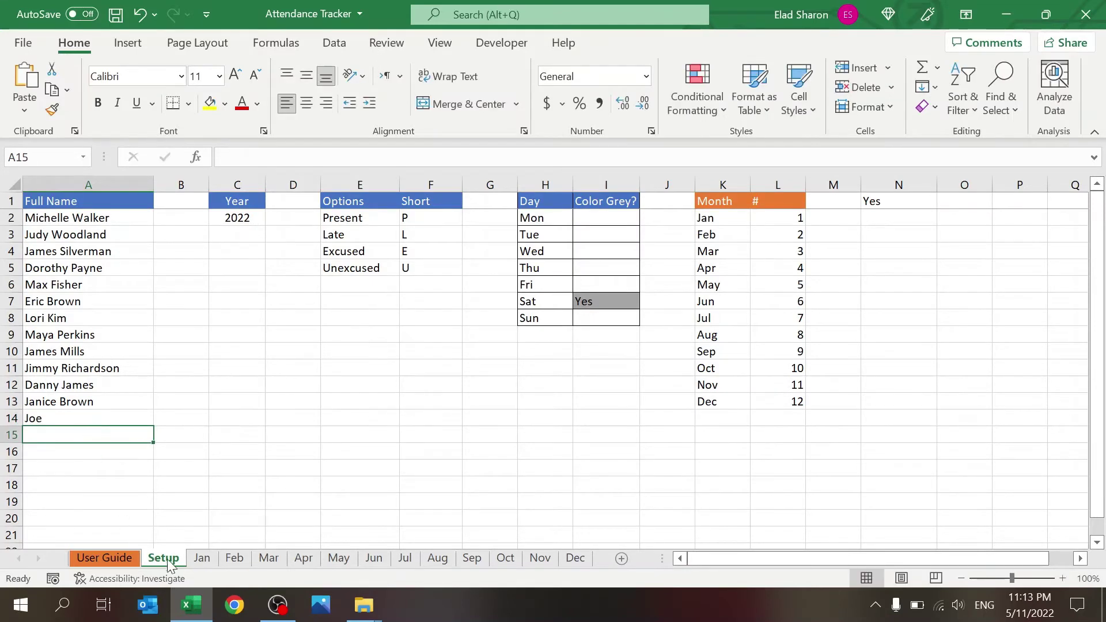
{"action": "left_click", "coordinate": [200, 560]}
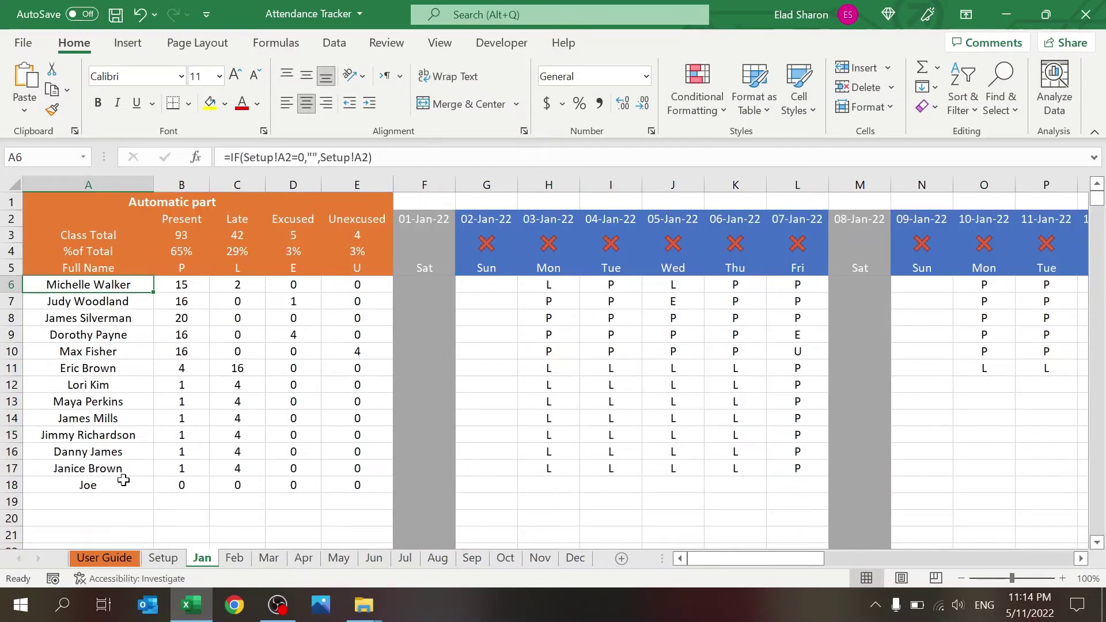
{"action": "left_click", "coordinate": [233, 558]}
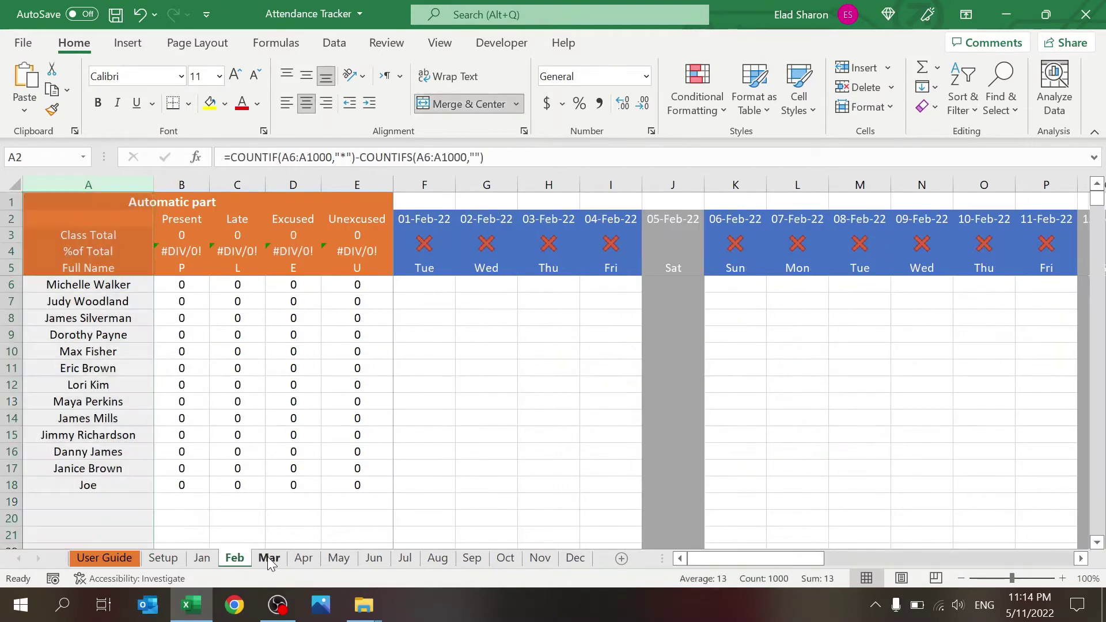
{"action": "left_click", "coordinate": [269, 557]}
{"action": "left_click", "coordinate": [303, 558]}
{"action": "left_click", "coordinate": [349, 556]}
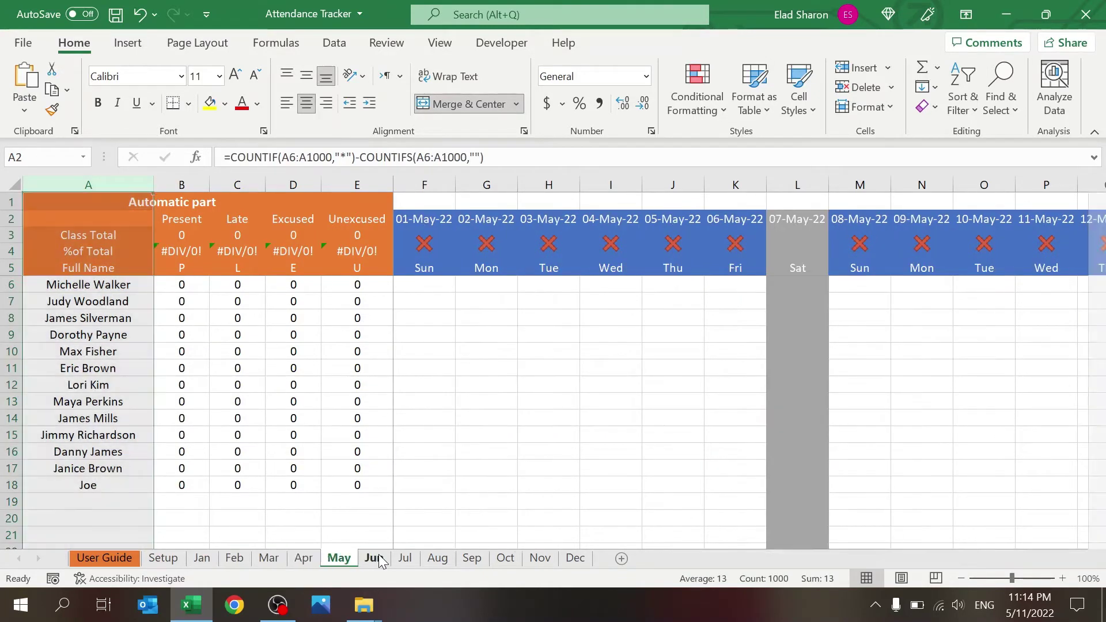
{"action": "left_click", "coordinate": [374, 557]}
Delete the test name from Setup!A14 and return to the Jan sheet.
{"action": "left_click", "coordinate": [163, 558]}
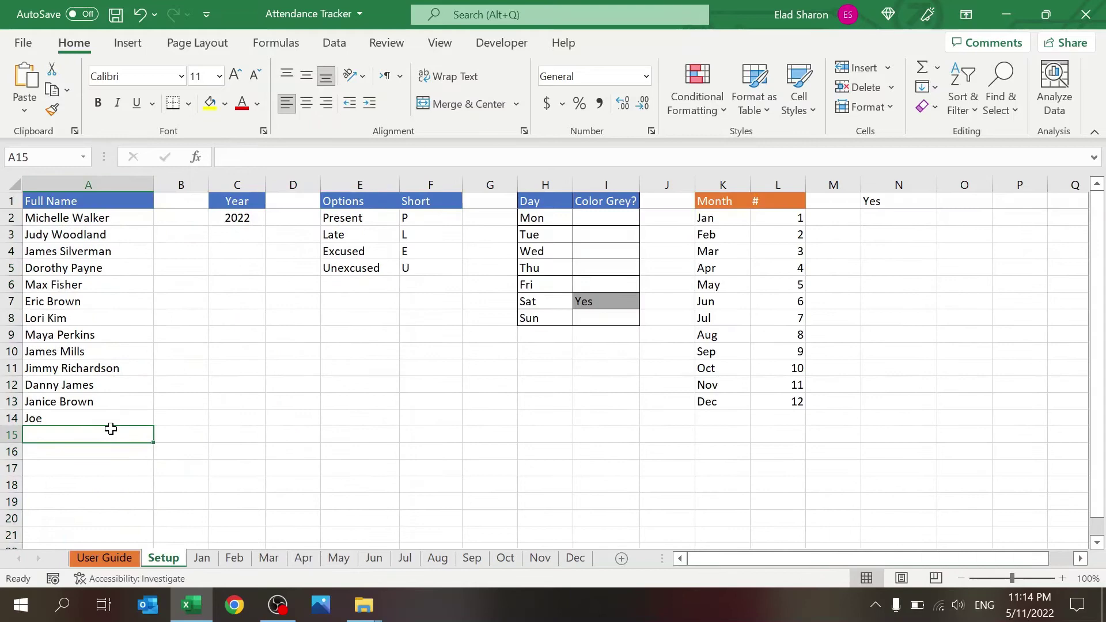
{"action": "left_click", "coordinate": [111, 414]}
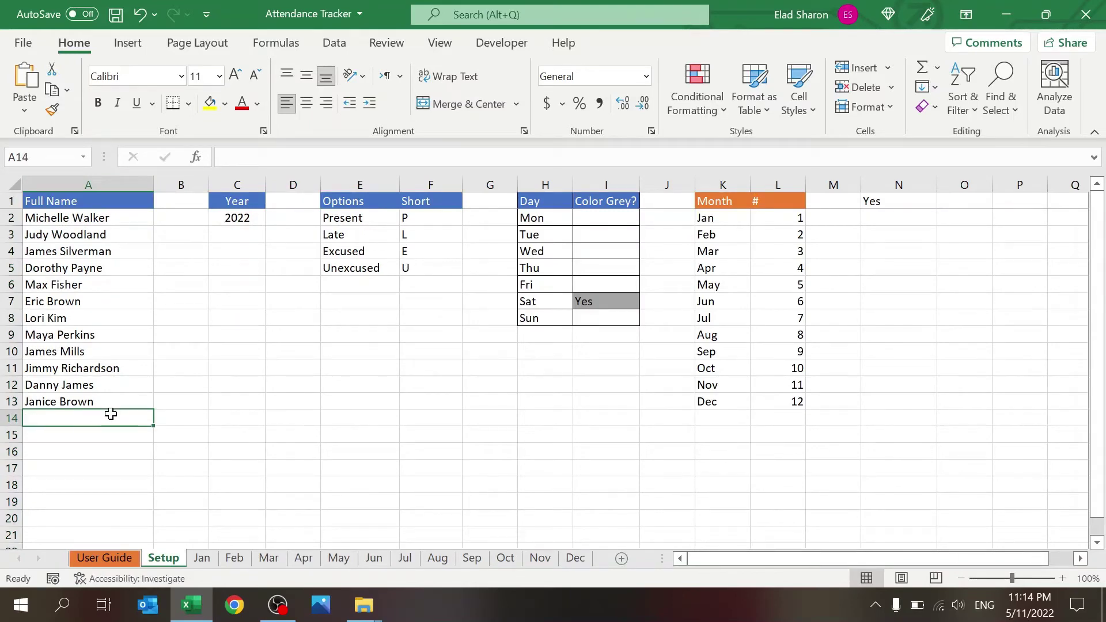
{"action": "left_click", "coordinate": [202, 557]}
{"action": "left_click", "coordinate": [196, 546]}
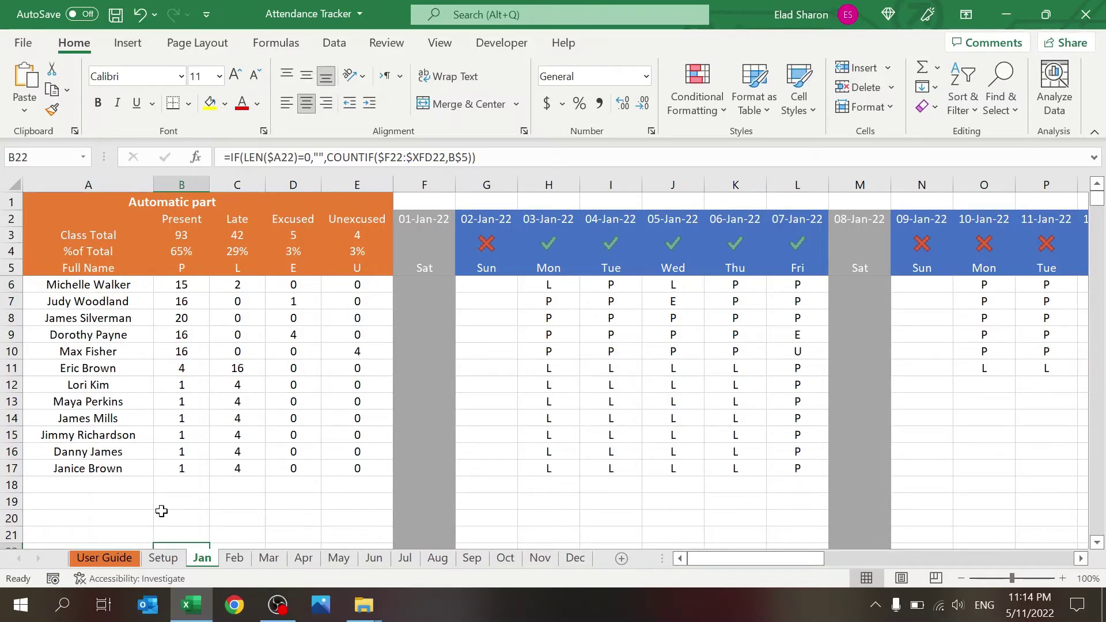
{"action": "left_click", "coordinate": [97, 349]}
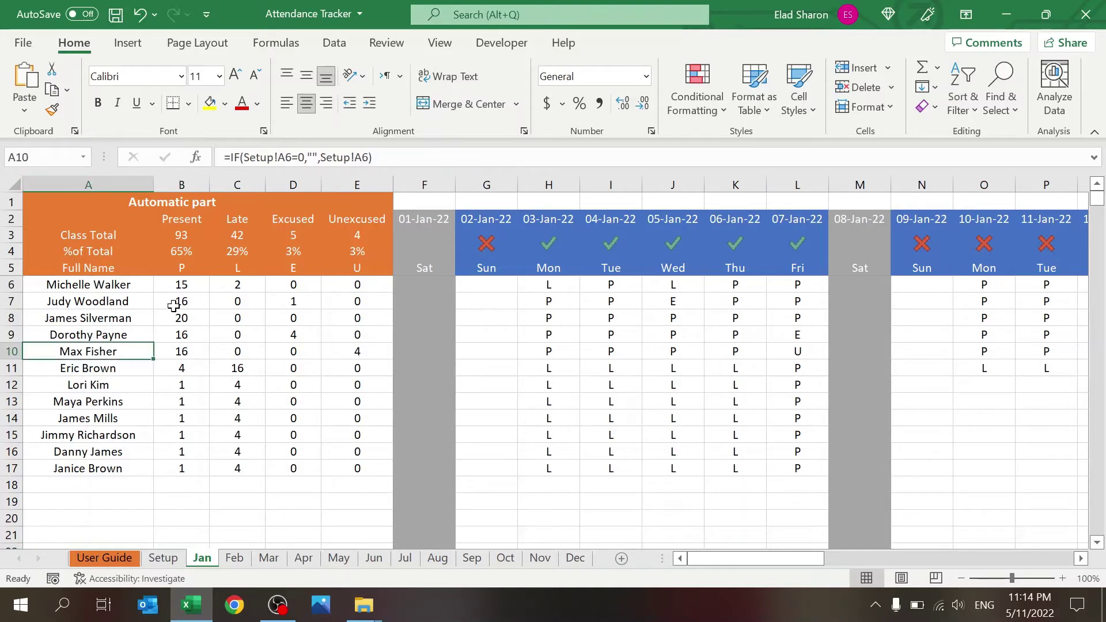
{"action": "left_click", "coordinate": [177, 305]}
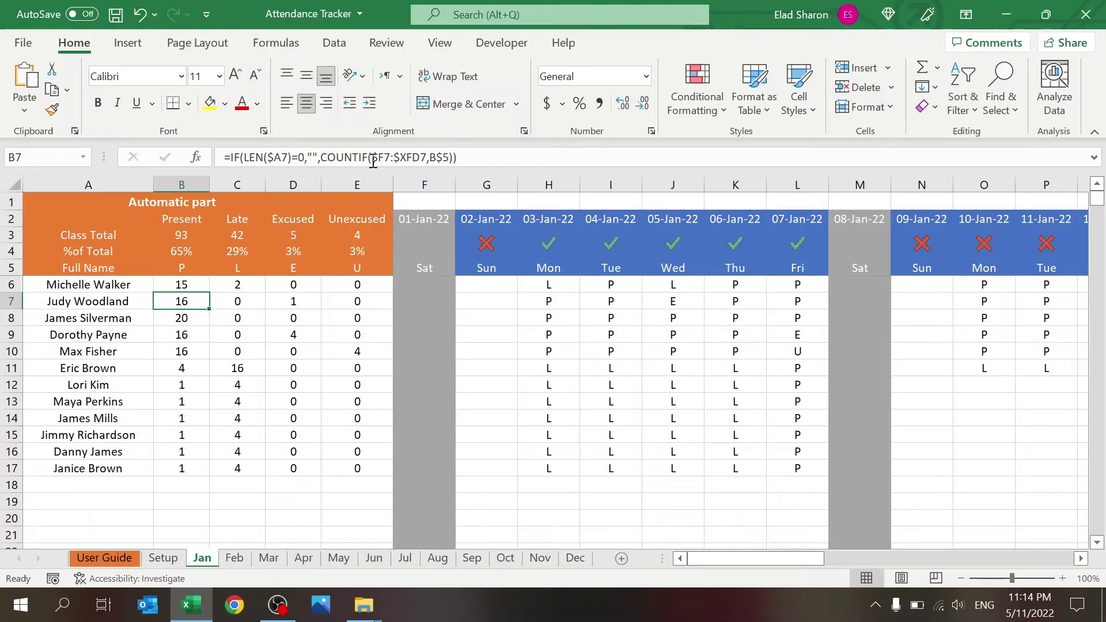
{"action": "left_click", "coordinate": [467, 157]}
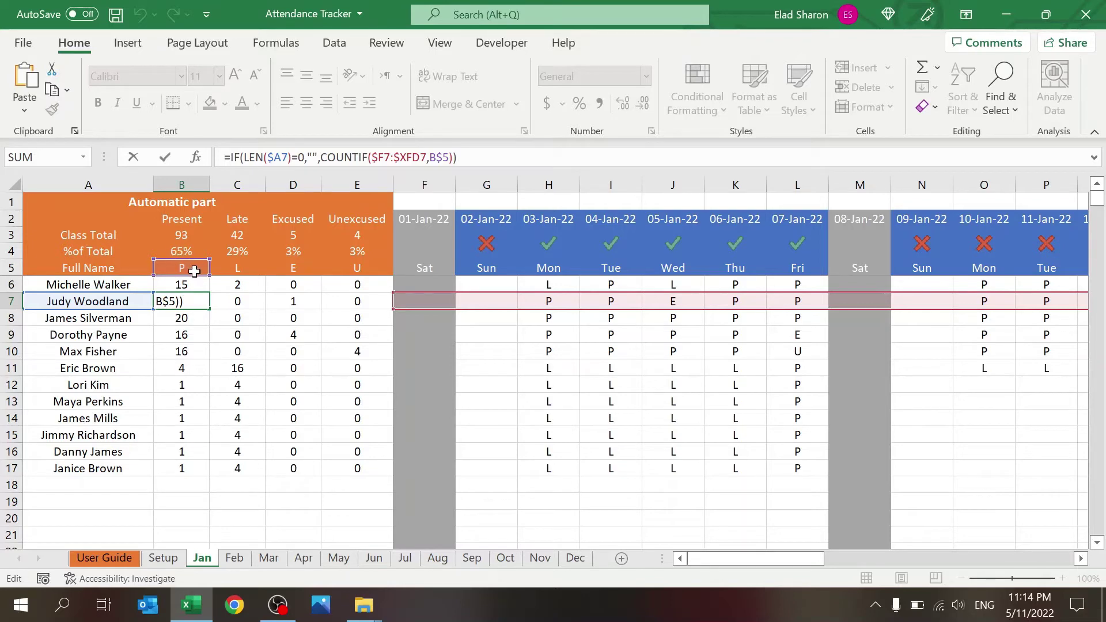
{"action": "key", "text": "ctrl+Return"}
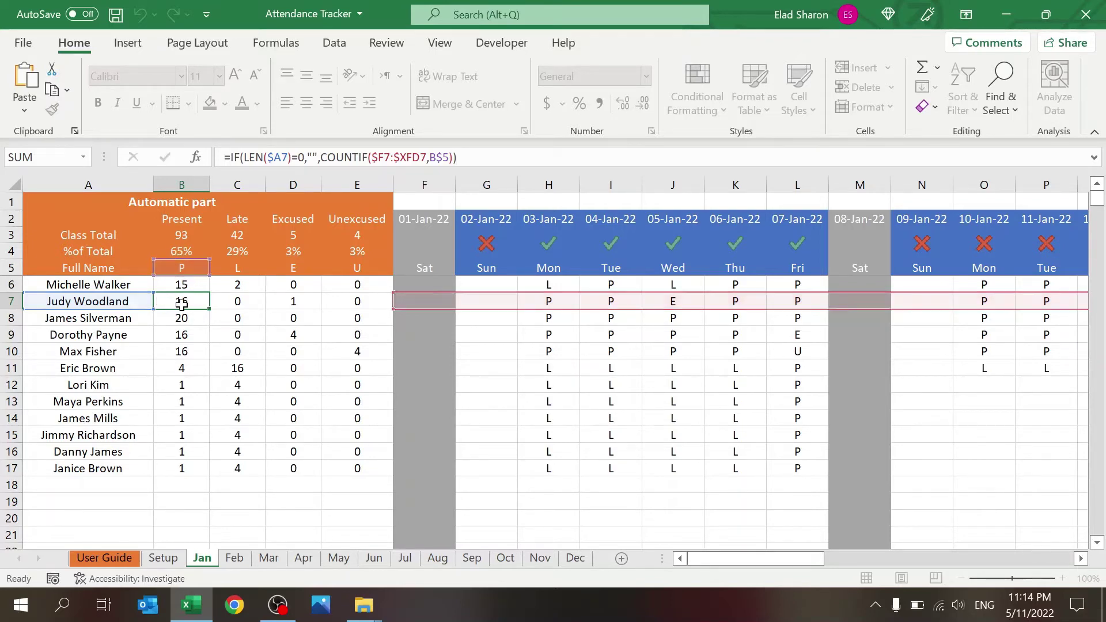
{"action": "key", "text": "Right"}
{"action": "key", "text": "Right"}
{"action": "key", "text": "Right"}
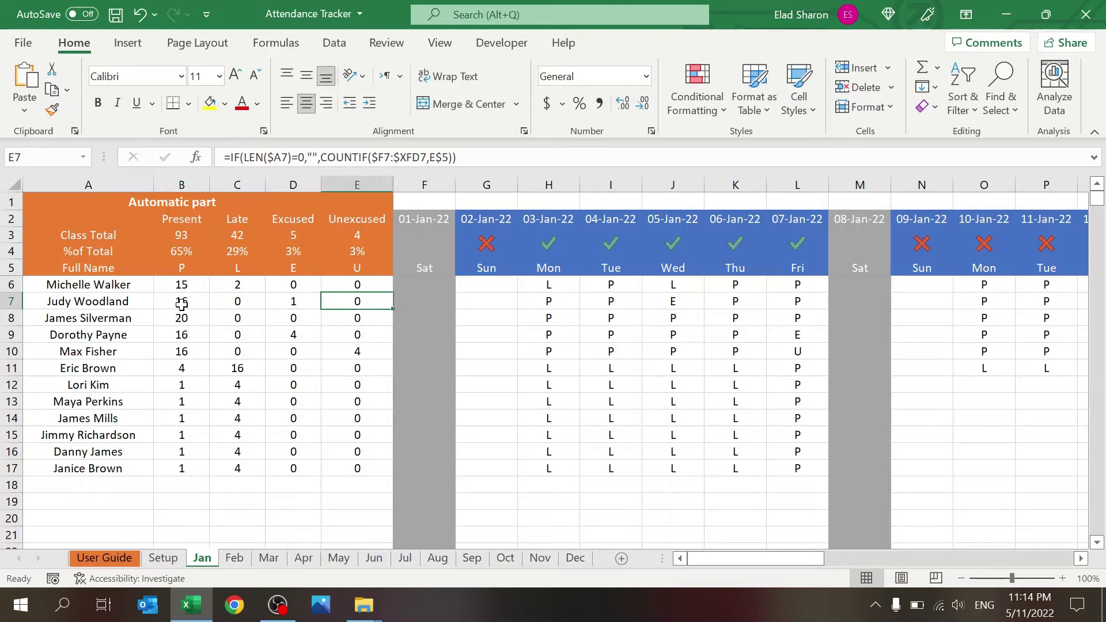
{"action": "key", "text": "Left"}
{"action": "key", "text": "Left"}
{"action": "key", "text": "Left"}
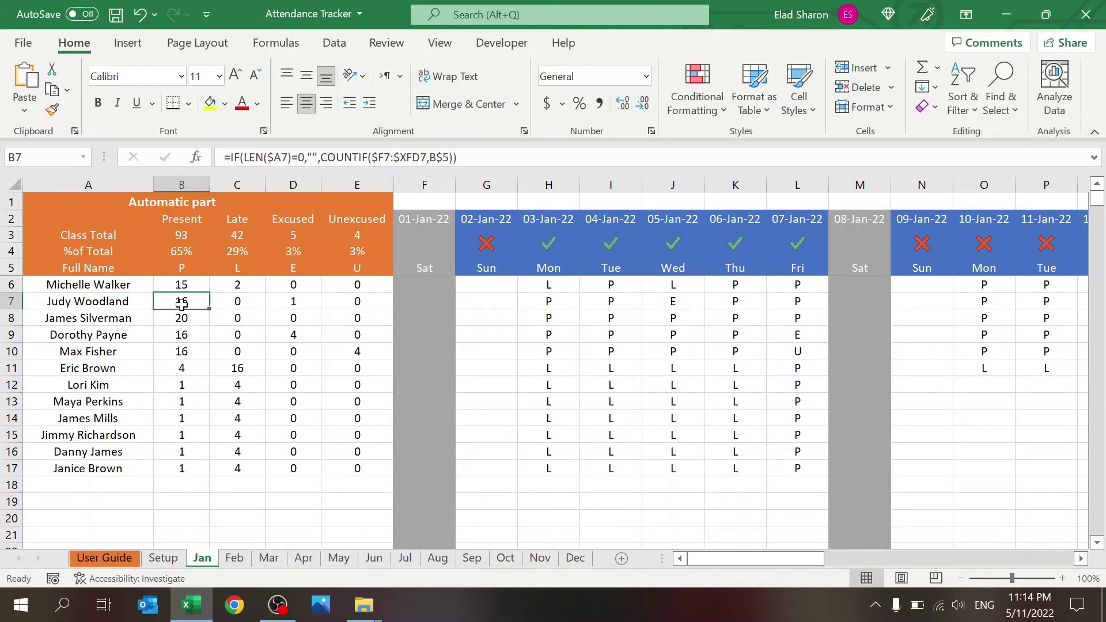
{"action": "key", "text": "Up"}
{"action": "key", "text": "Up"}
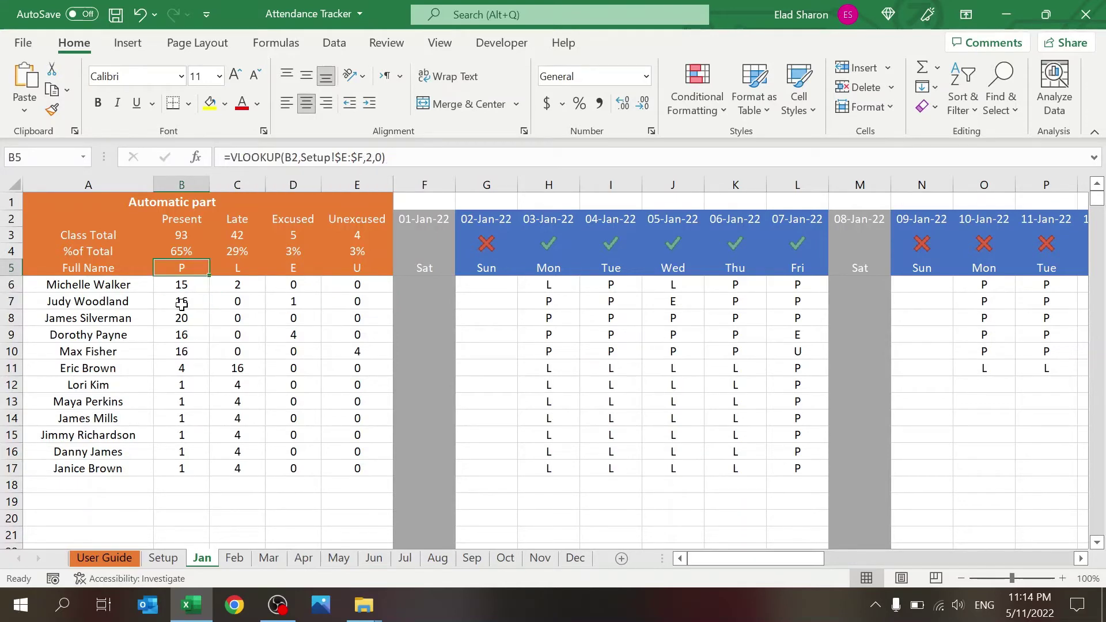
{"action": "key", "text": "Right"}
{"action": "key", "text": "Right"}
{"action": "key", "text": "Right"}
{"action": "key", "text": "Right"}
{"action": "key", "text": "Left"}
{"action": "key", "text": "Up"}
{"action": "key", "text": "Up"}
{"action": "key", "text": "Up"}
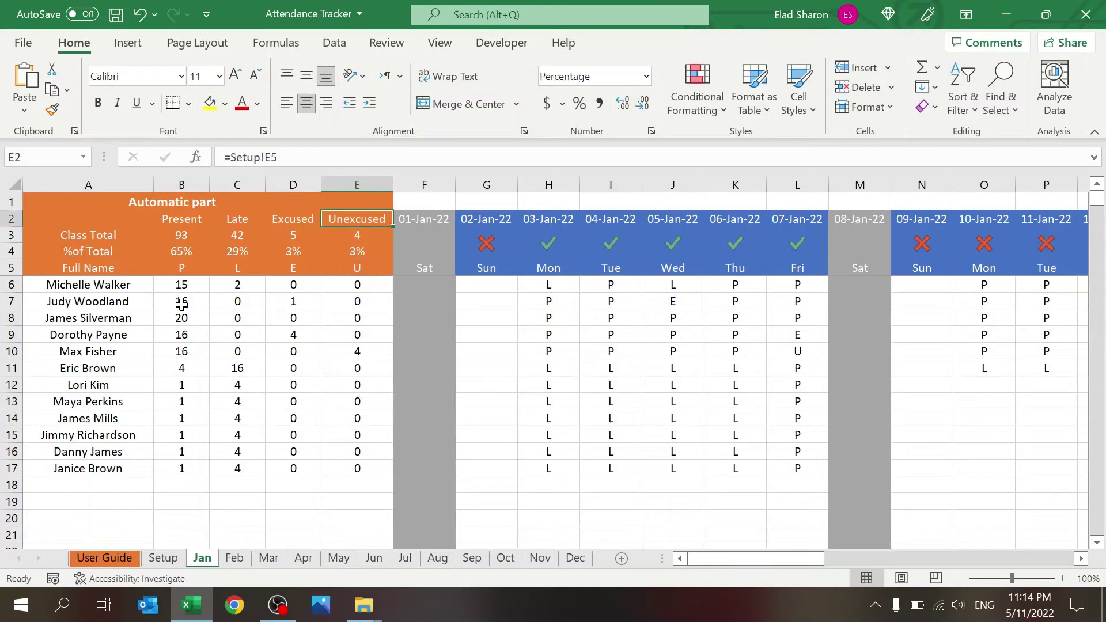
{"action": "key", "text": "Left"}
{"action": "key", "text": "Left"}
{"action": "key", "text": "Left"}
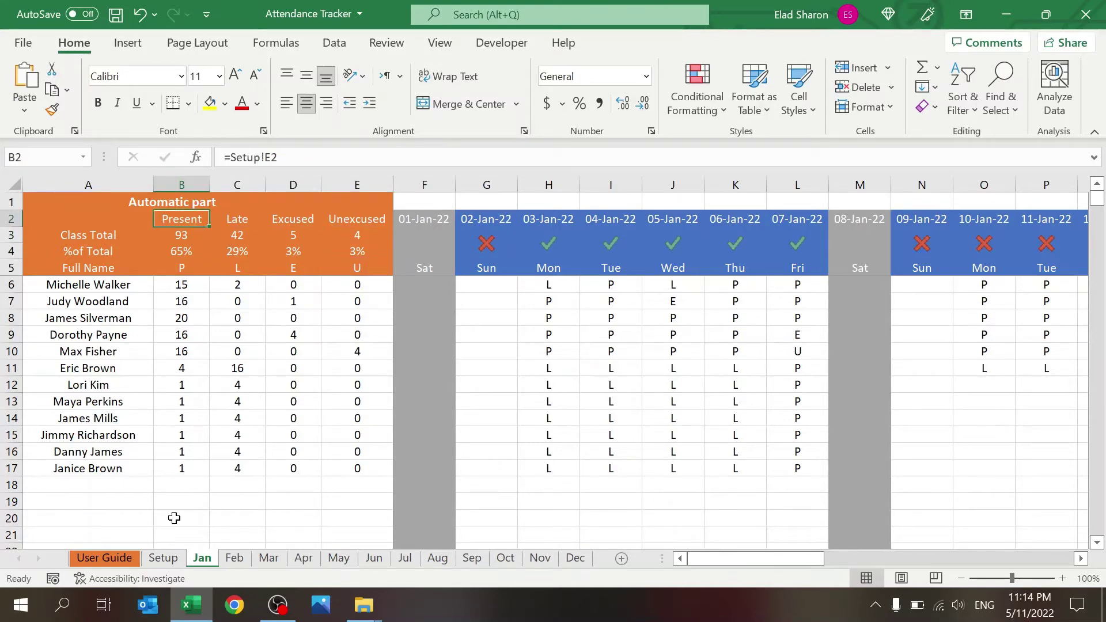
Trace the Present header to Setup and inspect the B3 class total and B4 percentage formulas.
{"action": "left_click", "coordinate": [163, 558]}
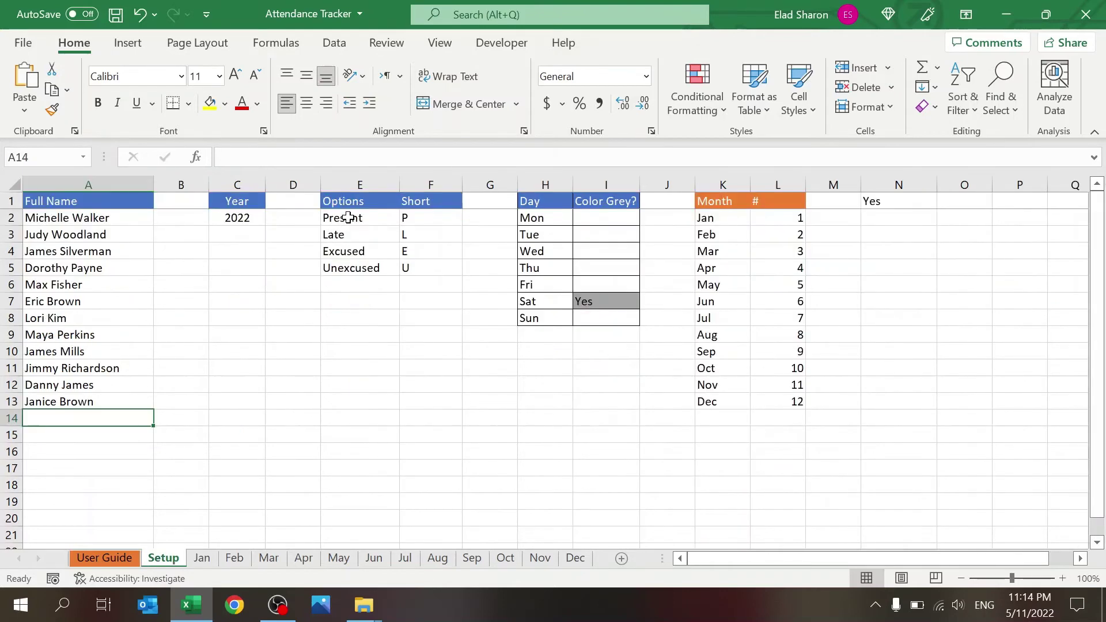
{"action": "left_click", "coordinate": [340, 218]}
{"action": "left_click", "coordinate": [202, 558]}
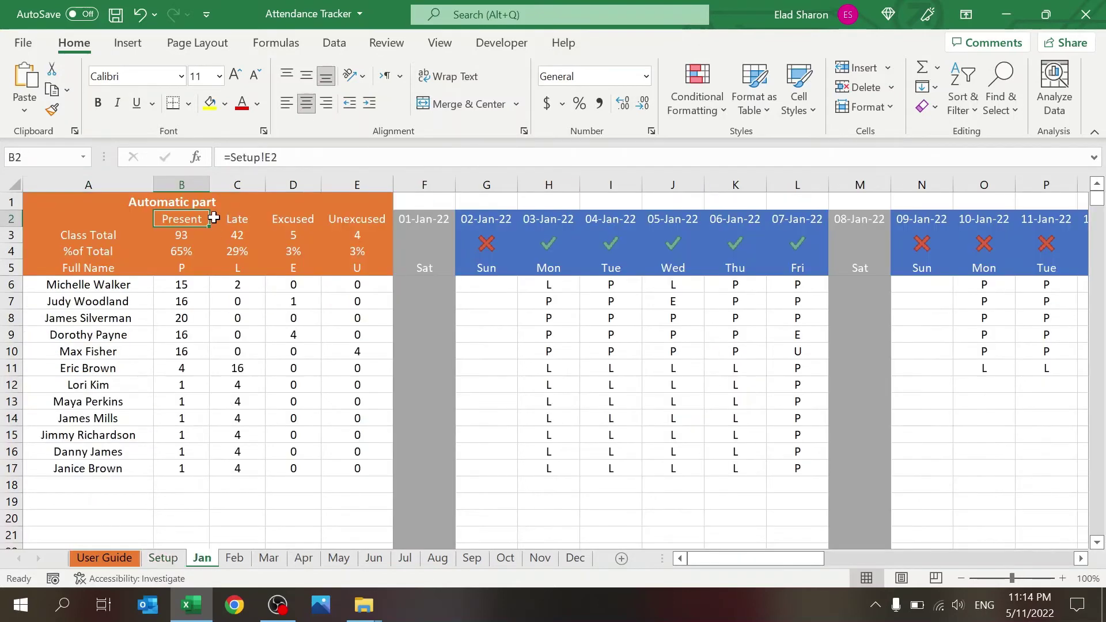
{"action": "left_click", "coordinate": [183, 236]}
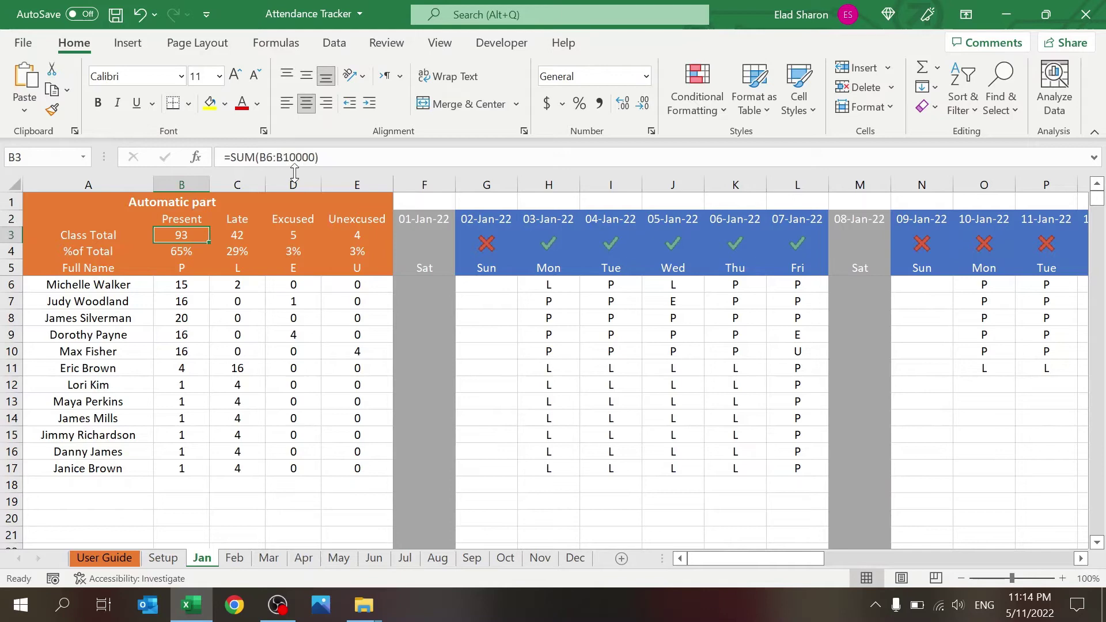
{"action": "left_click", "coordinate": [340, 159]}
{"action": "key", "text": "Escape"}
{"action": "key", "text": "Down"}
{"action": "key", "text": "F2"}
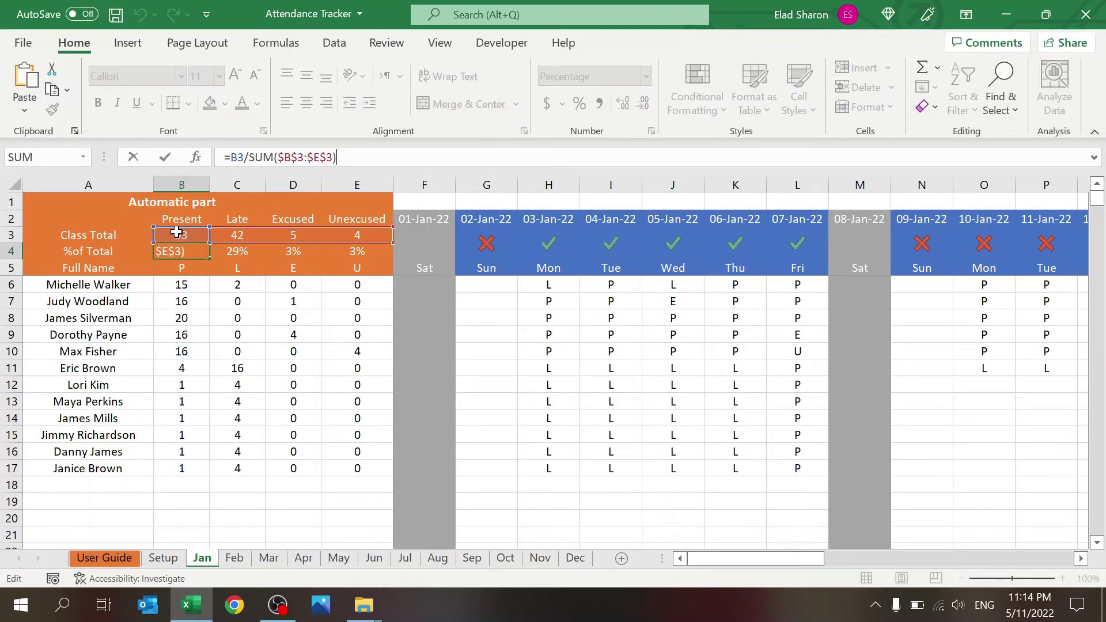
{"action": "key", "text": "Escape"}
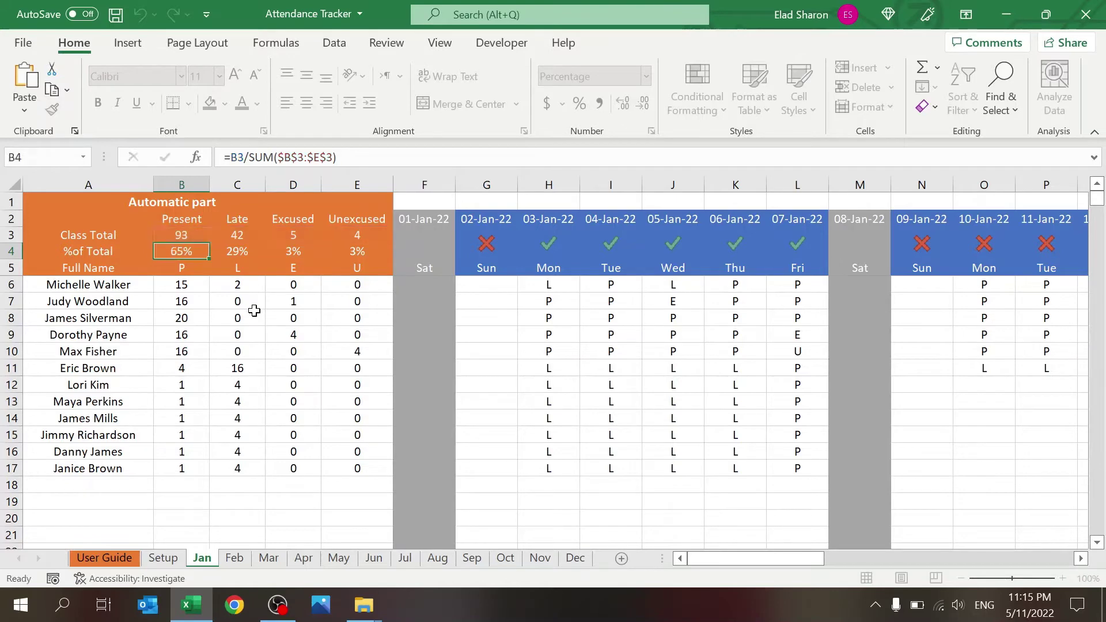
Show A2's COUNTIF name count in red and select names A6:A17 to confirm 12.
{"action": "left_click", "coordinate": [93, 221]}
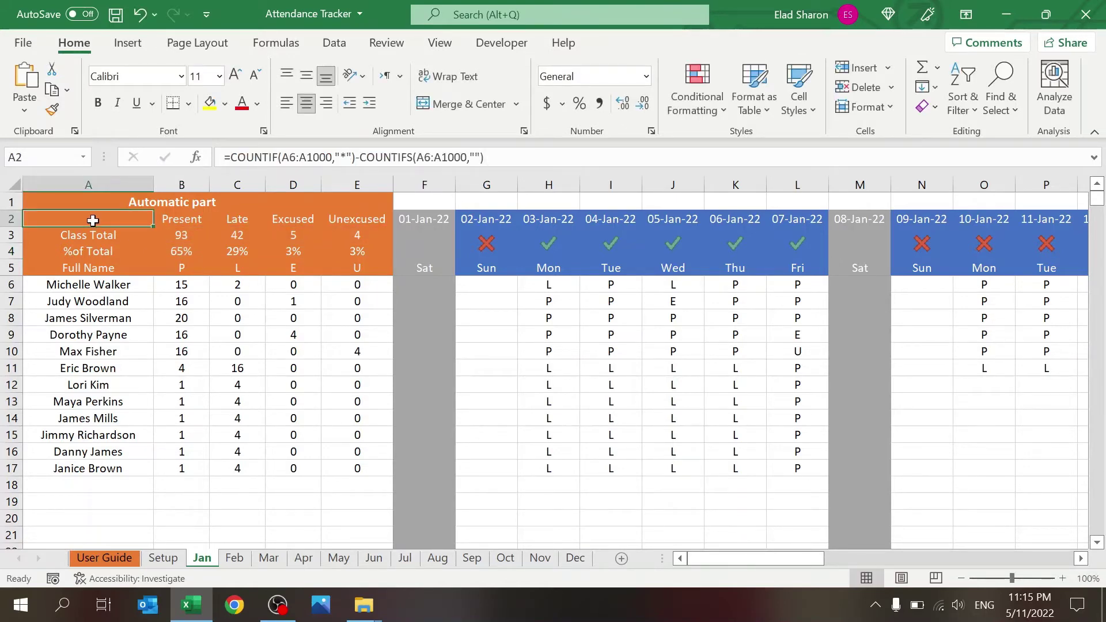
{"action": "left_click", "coordinate": [509, 153]}
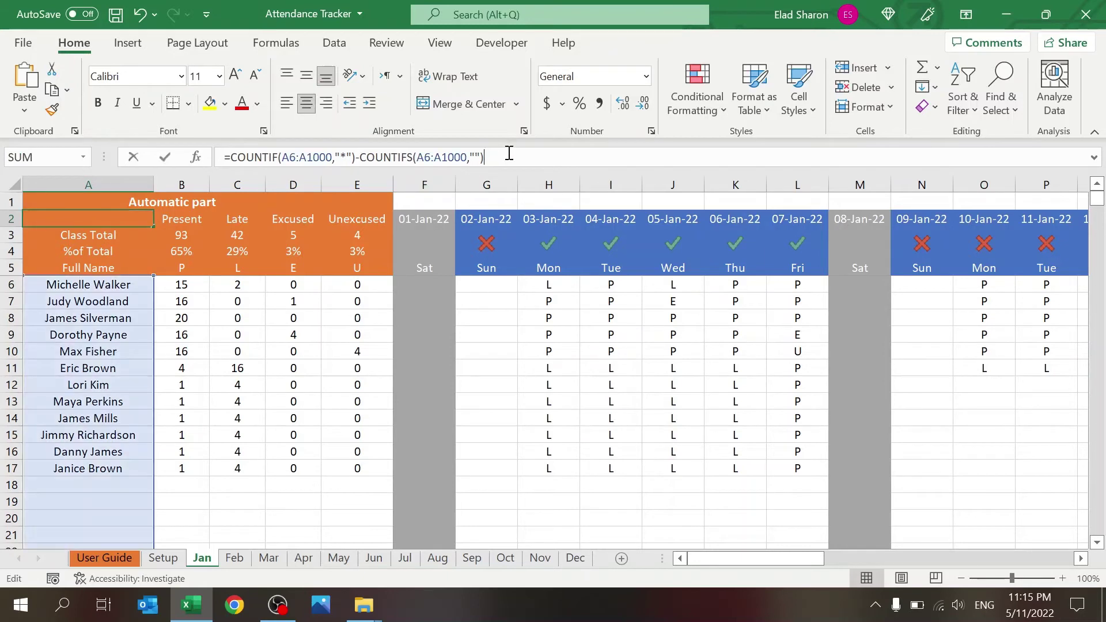
{"action": "key", "text": "Escape"}
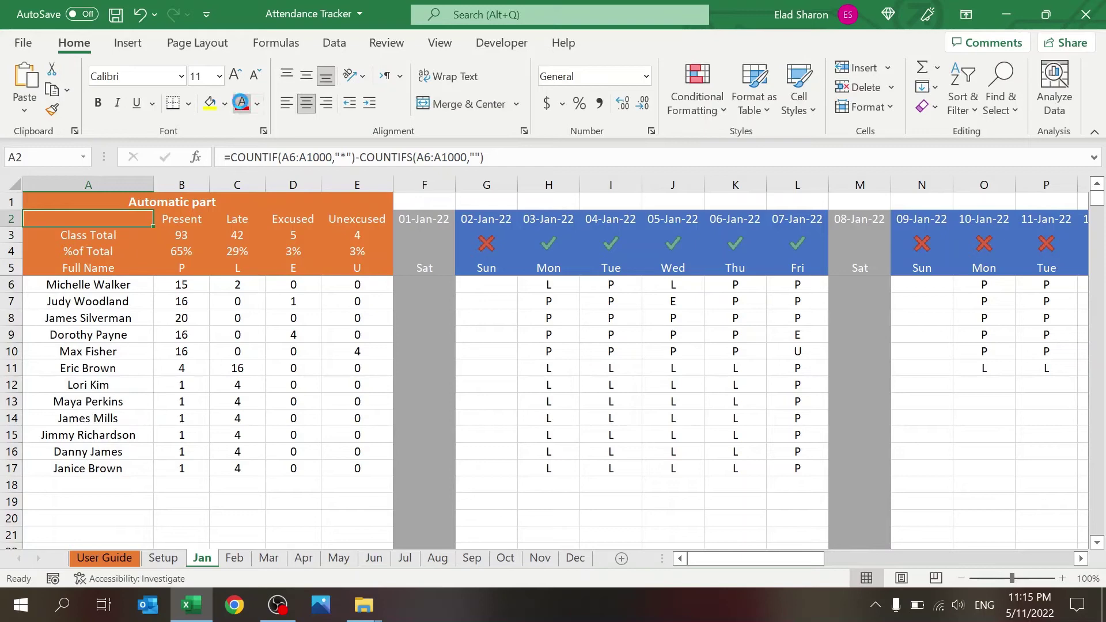
{"action": "left_click", "coordinate": [249, 104]}
{"action": "left_click_drag", "start_coordinate": [133, 284], "coordinate": [109, 465]}
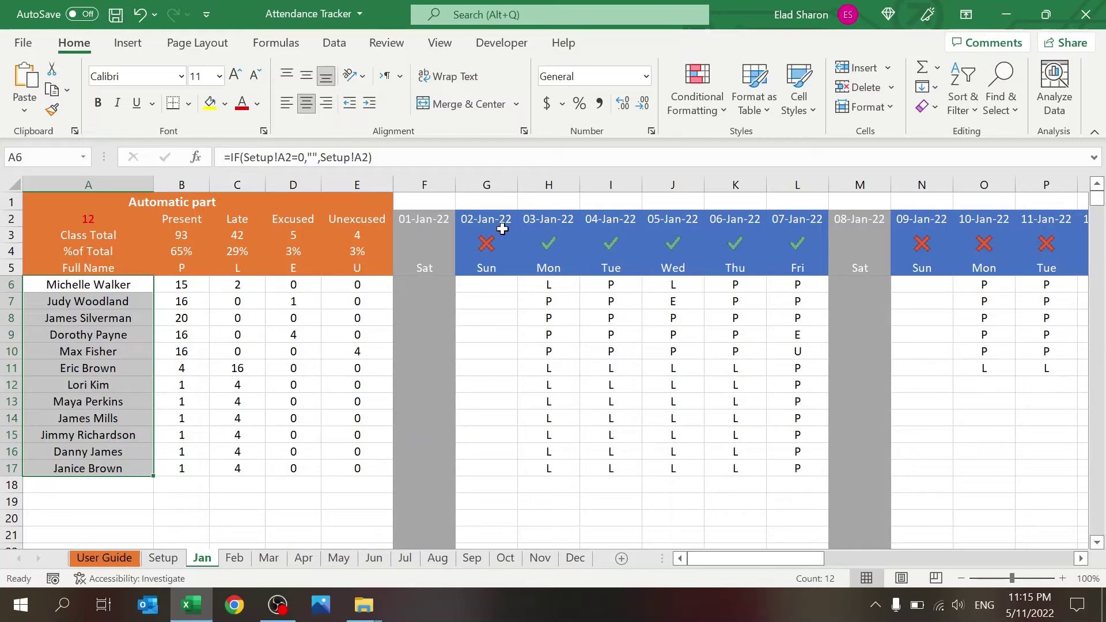
{"action": "left_click", "coordinate": [88, 219]}
Reveal E1's month-name result in red, then revert it to blank.
{"action": "left_click", "coordinate": [339, 200]}
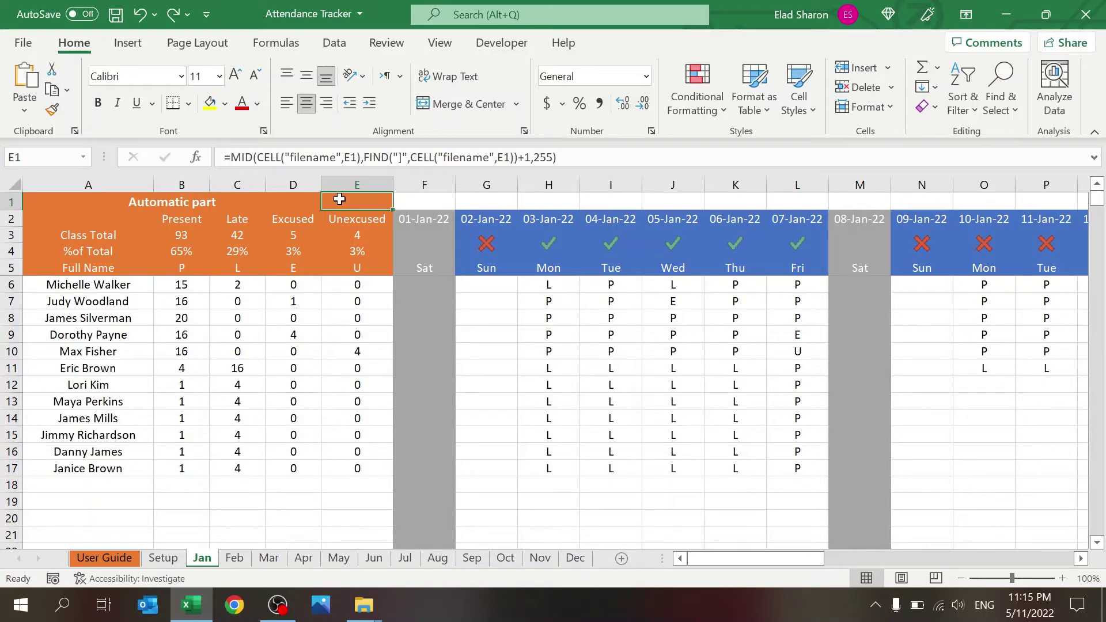
{"action": "left_click", "coordinate": [242, 104]}
{"action": "left_click", "coordinate": [149, 576]}
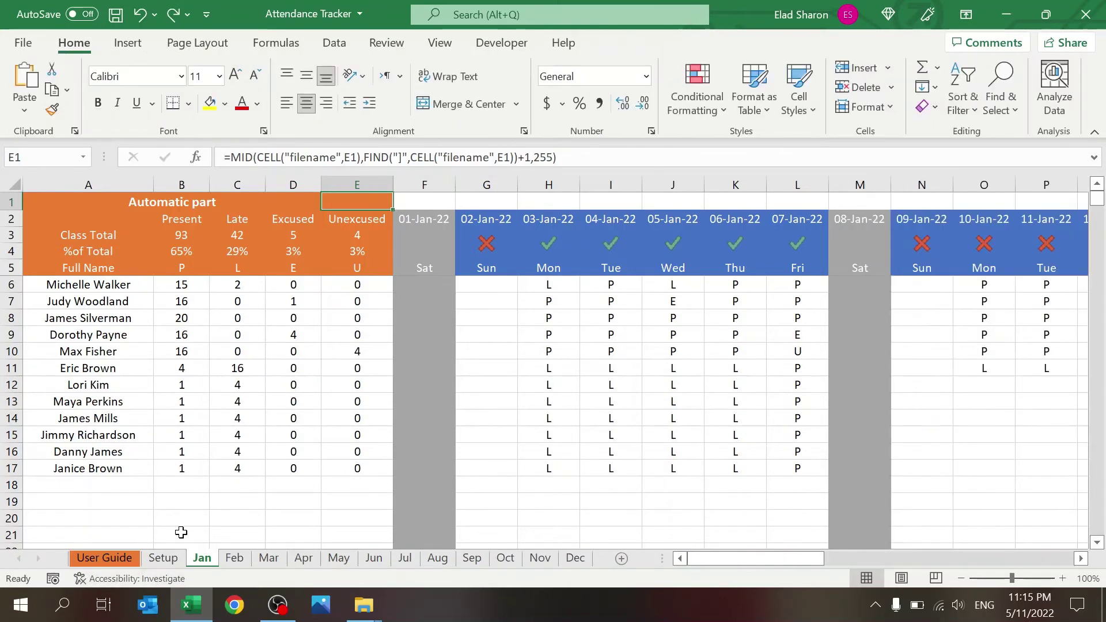
Review the Setup month lookup table and trace F2's DATE formula giving 01-Jan-22.
{"action": "left_click", "coordinate": [163, 557]}
{"action": "left_click", "coordinate": [722, 183]}
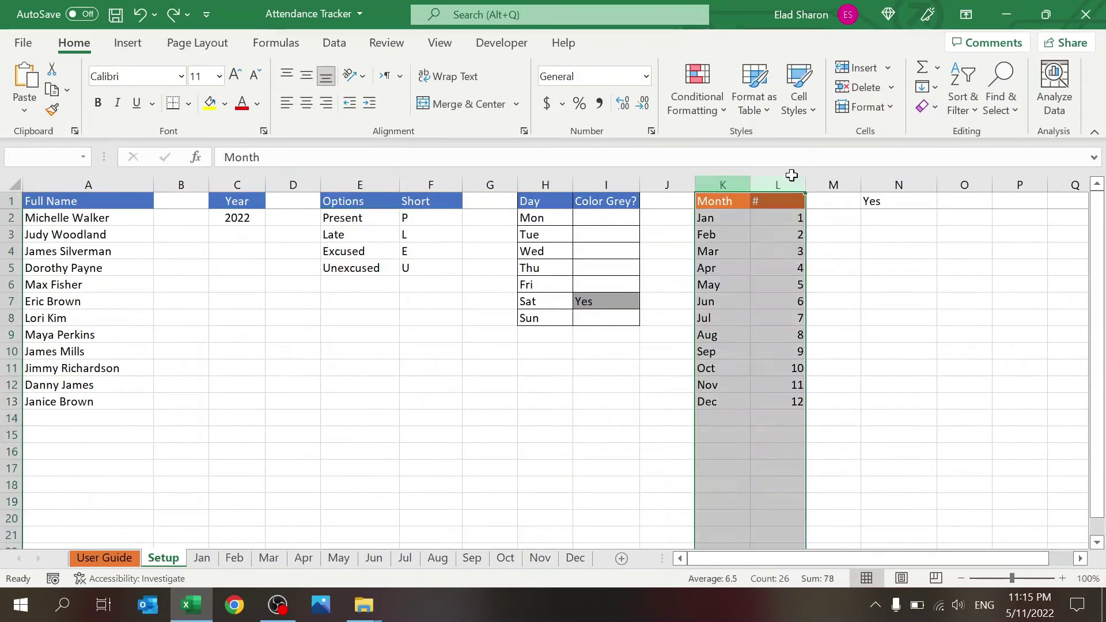
{"action": "left_click", "coordinate": [771, 265]}
{"action": "left_click", "coordinate": [202, 558]}
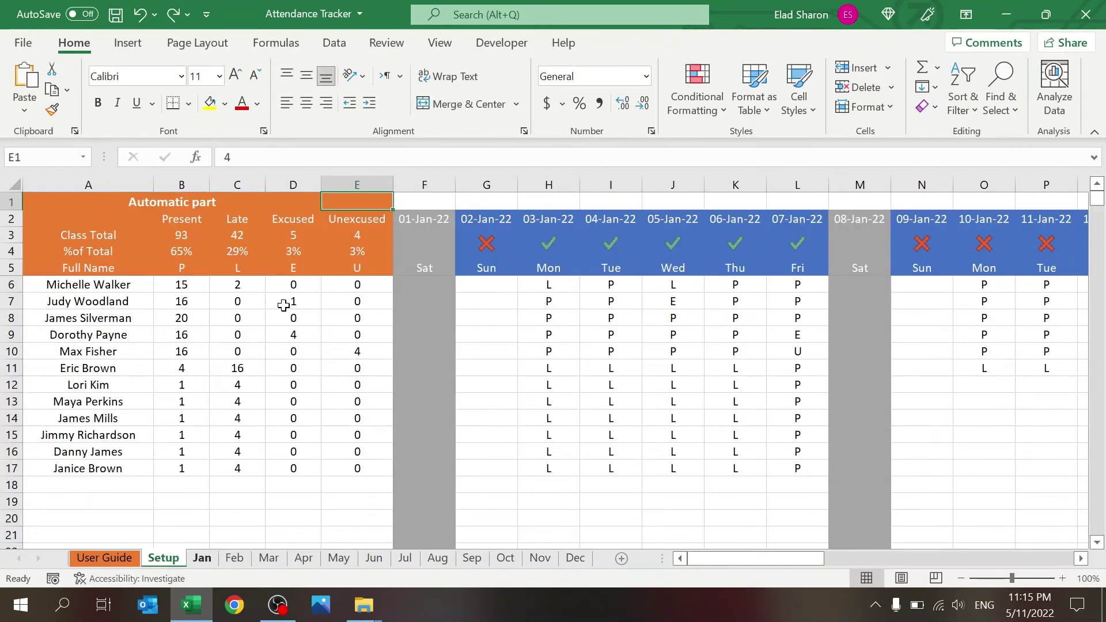
{"action": "left_click", "coordinate": [425, 220]}
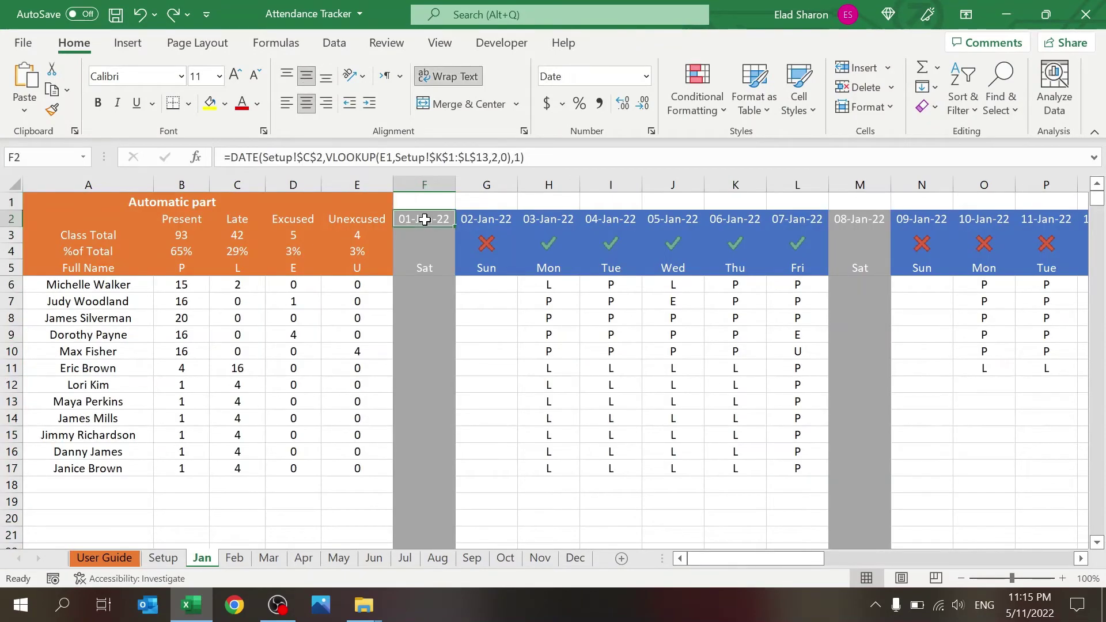
{"action": "left_click", "coordinate": [279, 153]}
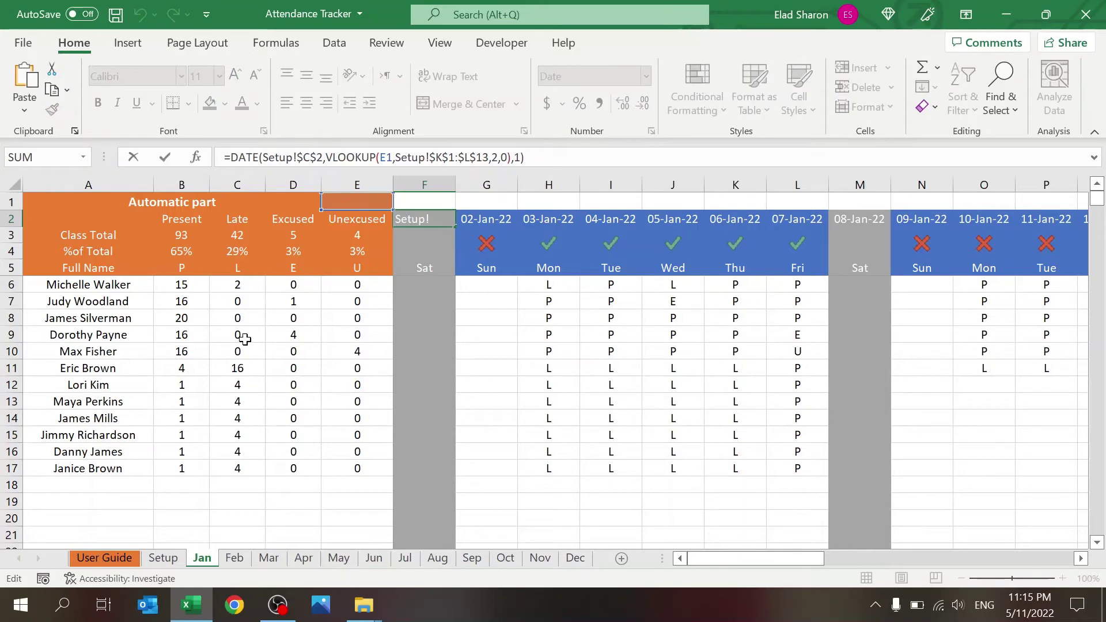
{"action": "key", "text": "Escape"}
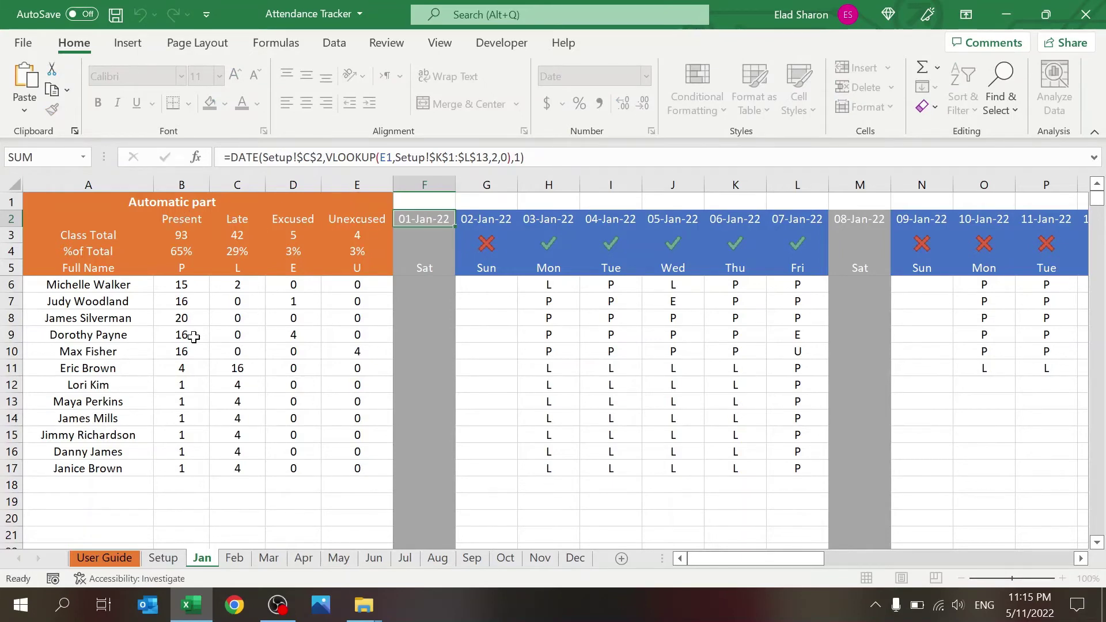
Check the year 2022 on Setup, re-trace F2's formula, and step along the row 2 dates.
{"action": "key", "text": "ctrl+Page_Up"}
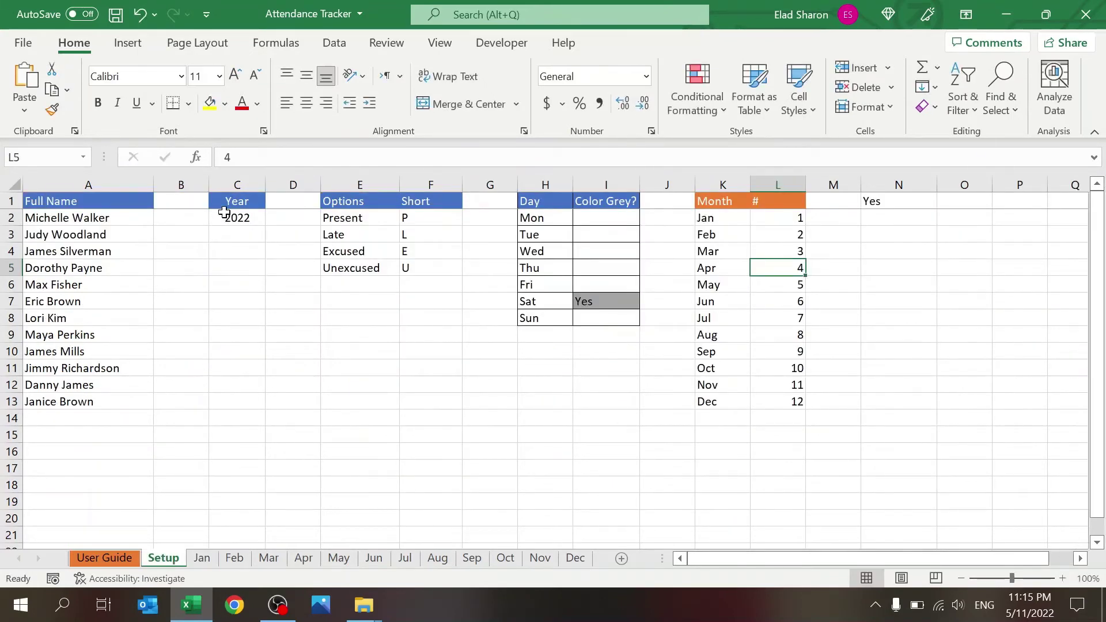
{"action": "left_click", "coordinate": [224, 212]}
{"action": "left_click", "coordinate": [199, 558]}
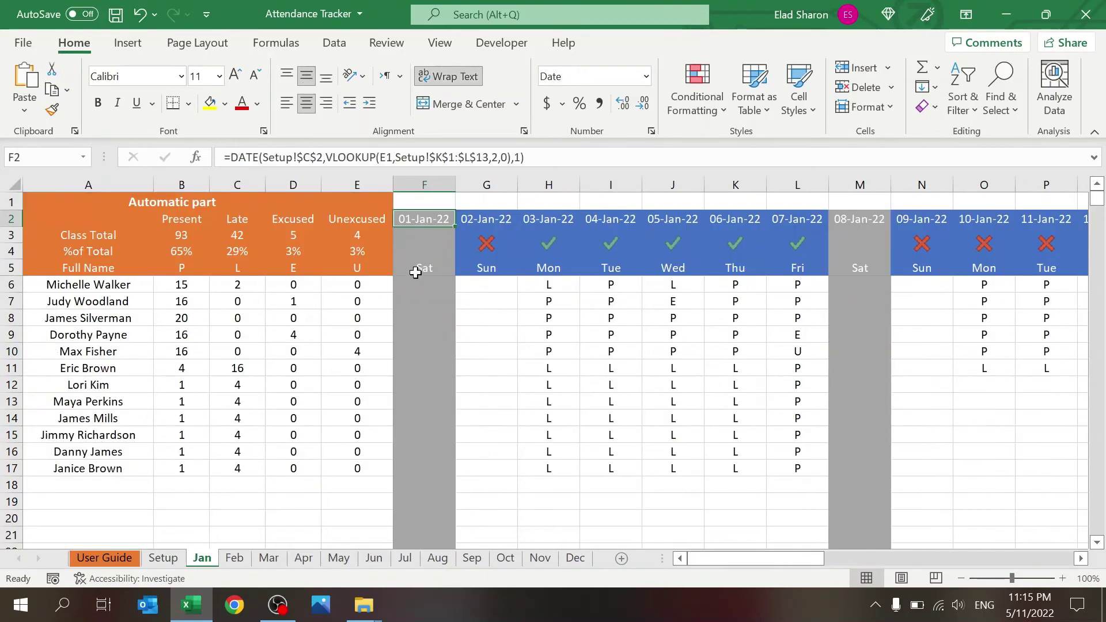
{"action": "left_click", "coordinate": [487, 161]}
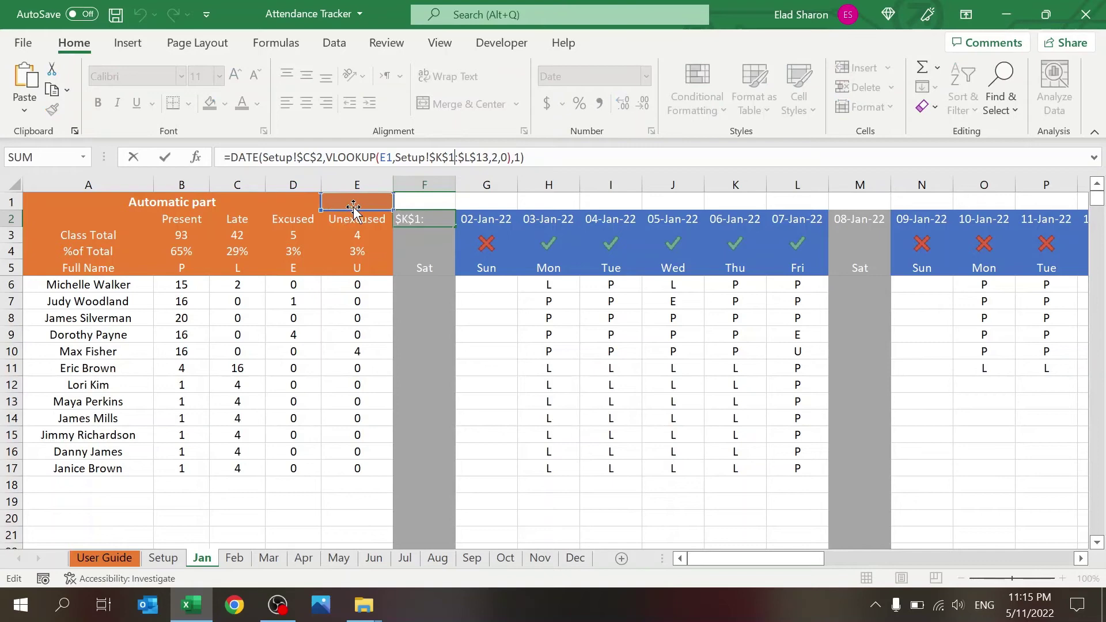
{"action": "key", "text": "ctrl+Return"}
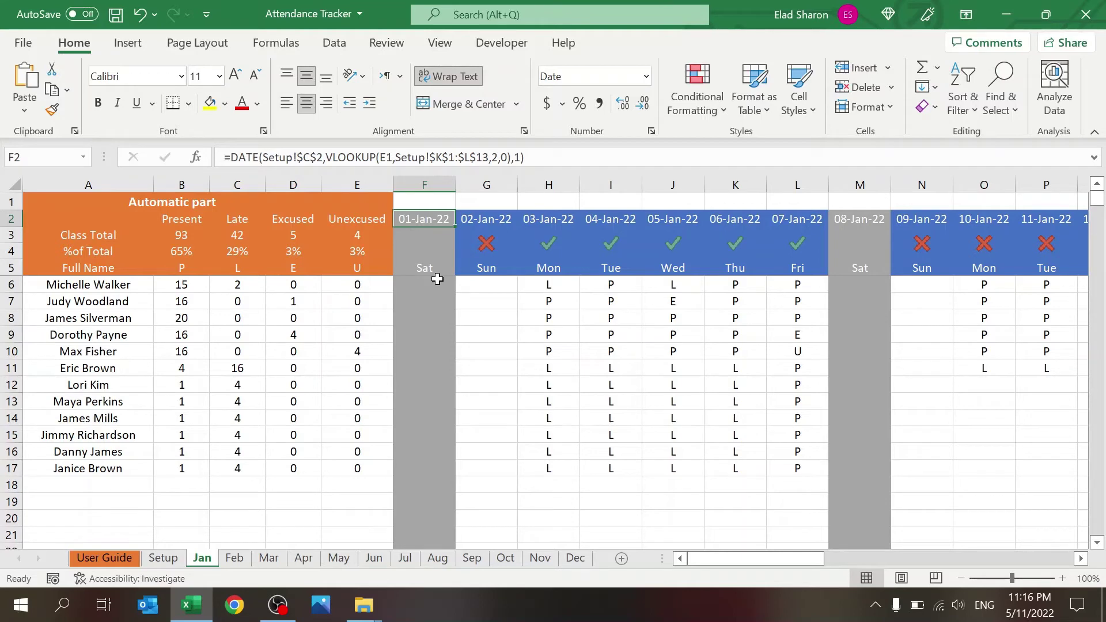
{"action": "key", "text": "Right"}
{"action": "key", "text": "Right"}
{"action": "key", "text": "Right"}
{"action": "key", "text": "Right"}
{"action": "key", "text": "Right"}
{"action": "key", "text": "Right"}
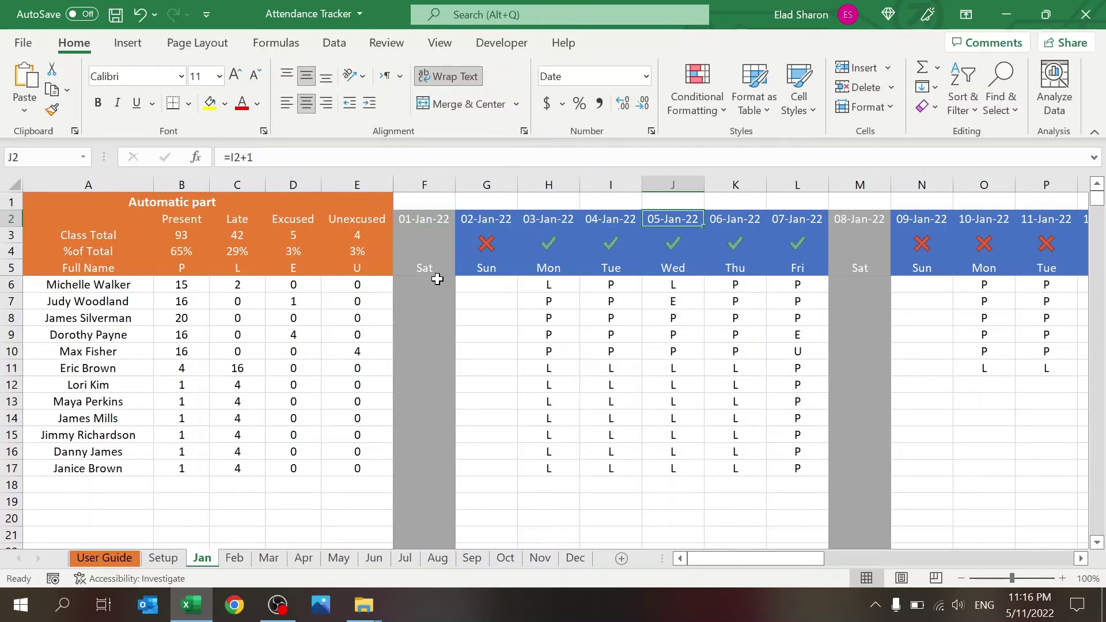
{"action": "key", "text": "Left"}
{"action": "key", "text": "Left"}
{"action": "key", "text": "Left"}
{"action": "key", "text": "Left"}
{"action": "key", "text": "Left"}
{"action": "key", "text": "Left"}
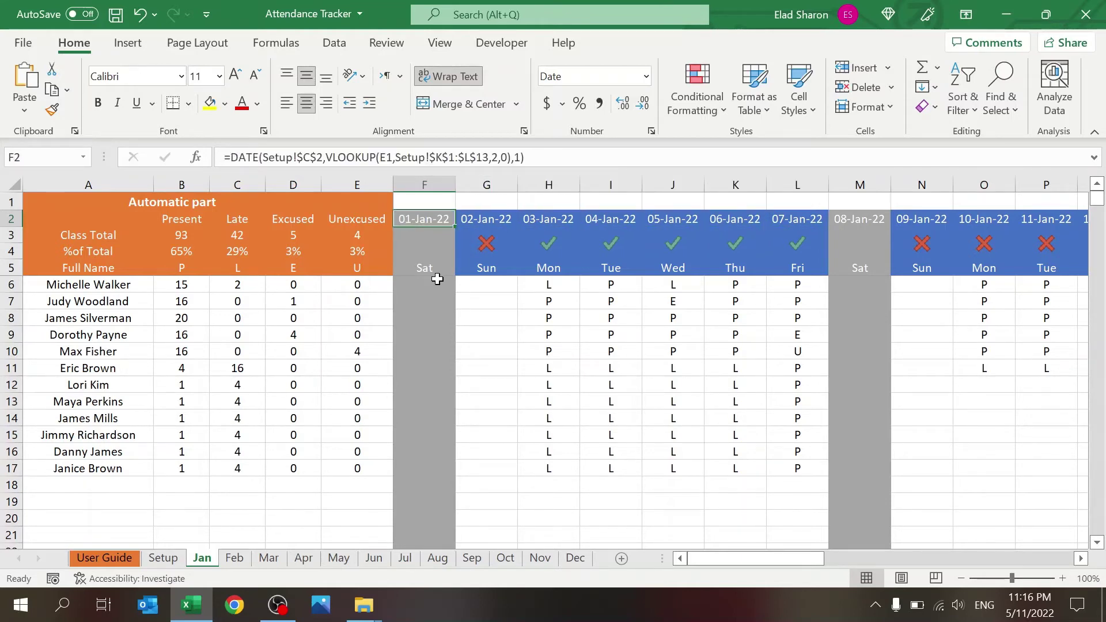
{"action": "key", "text": "Down"}
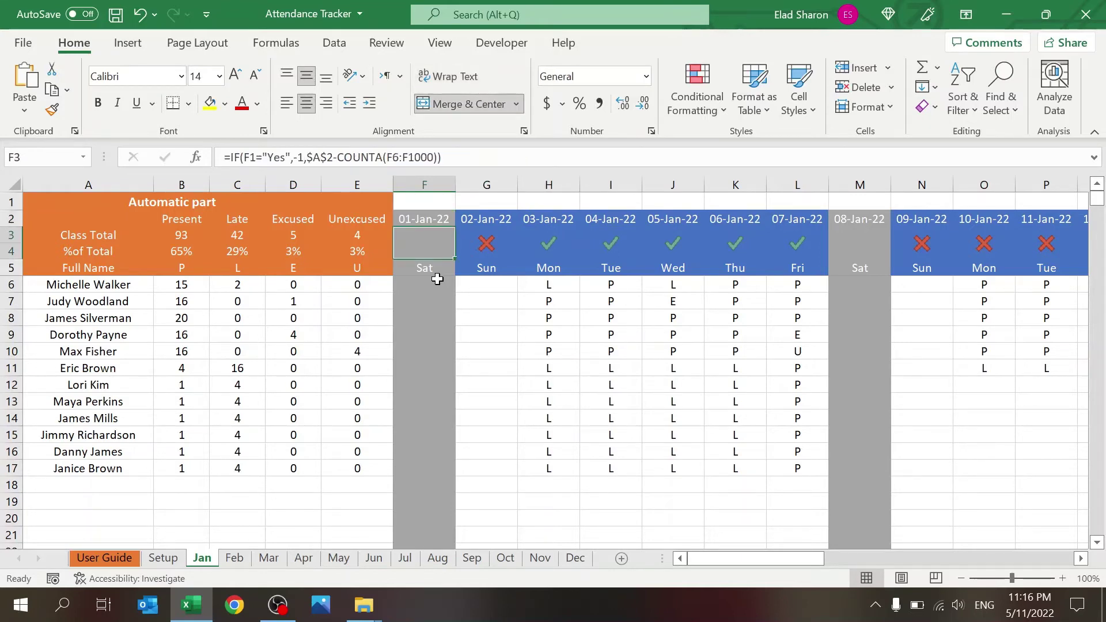
{"action": "left_click", "coordinate": [453, 153]}
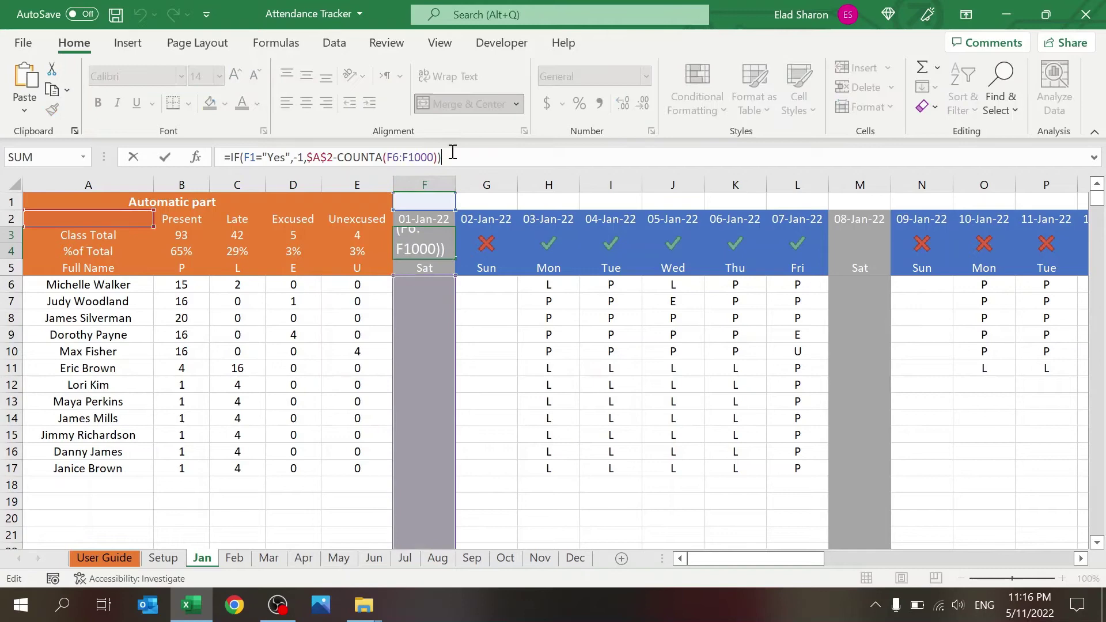
{"action": "left_click", "coordinate": [424, 202]}
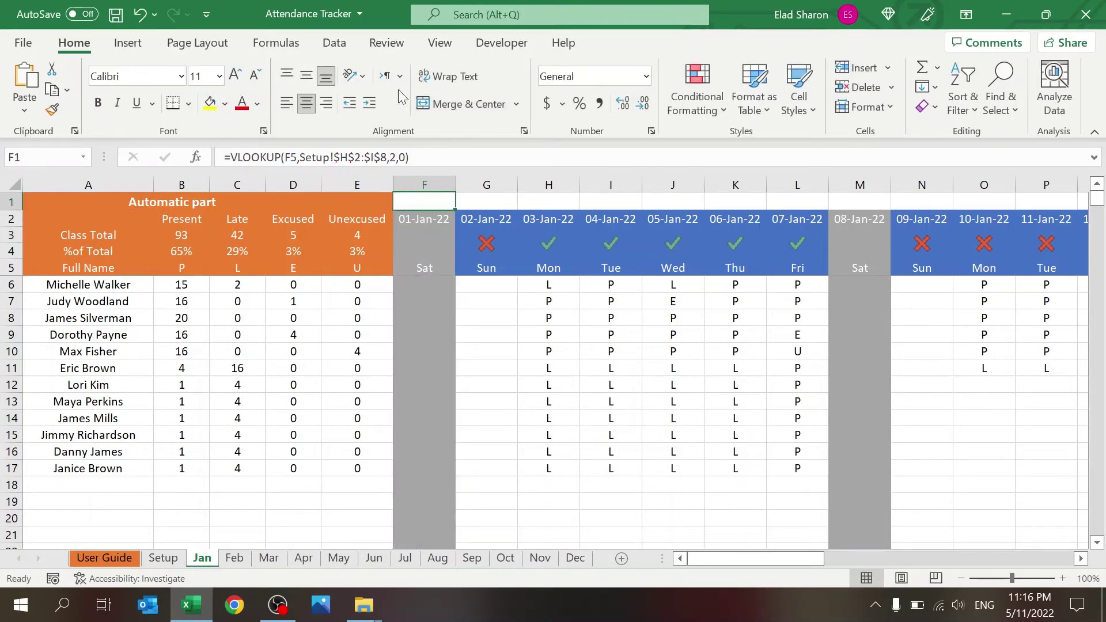
{"action": "left_click", "coordinate": [438, 151]}
{"action": "key", "text": "Escape"}
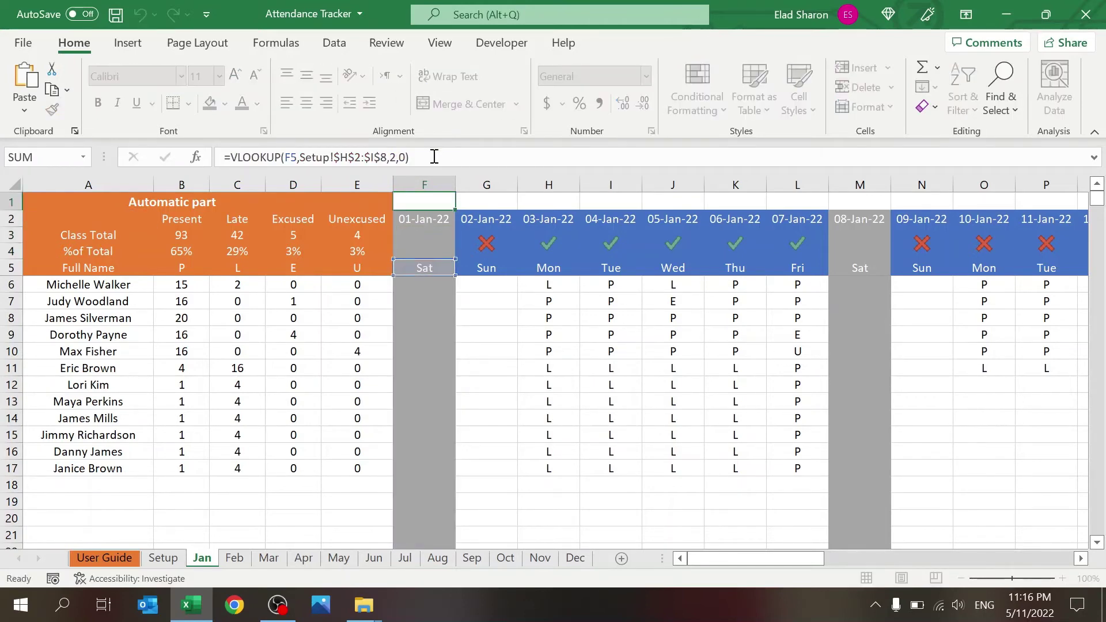
{"action": "left_click", "coordinate": [161, 557]}
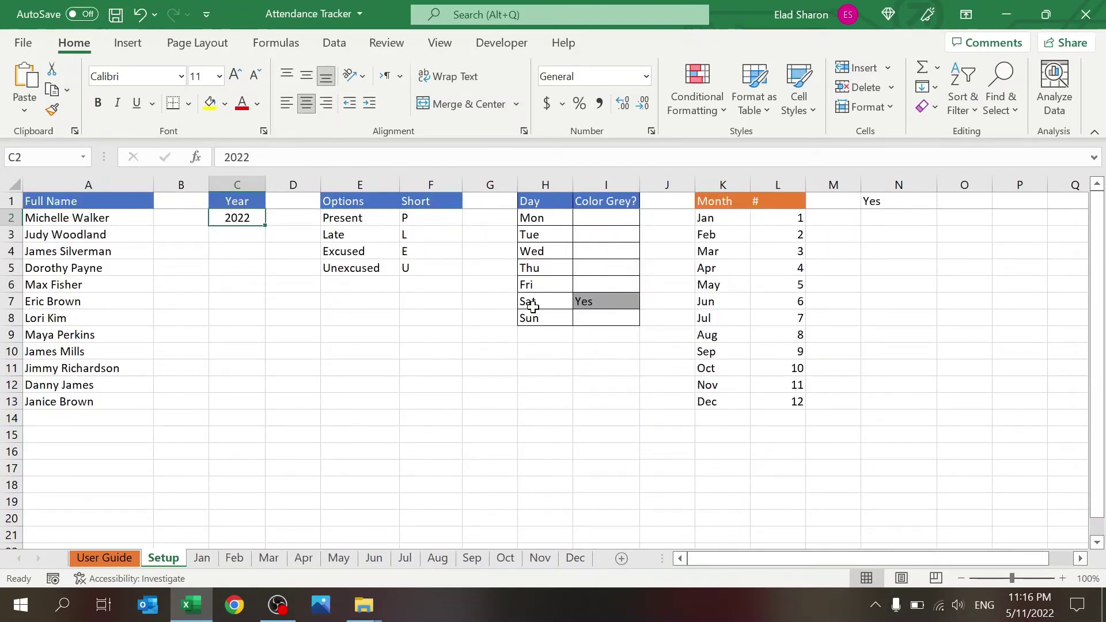
{"action": "left_click", "coordinate": [202, 557]}
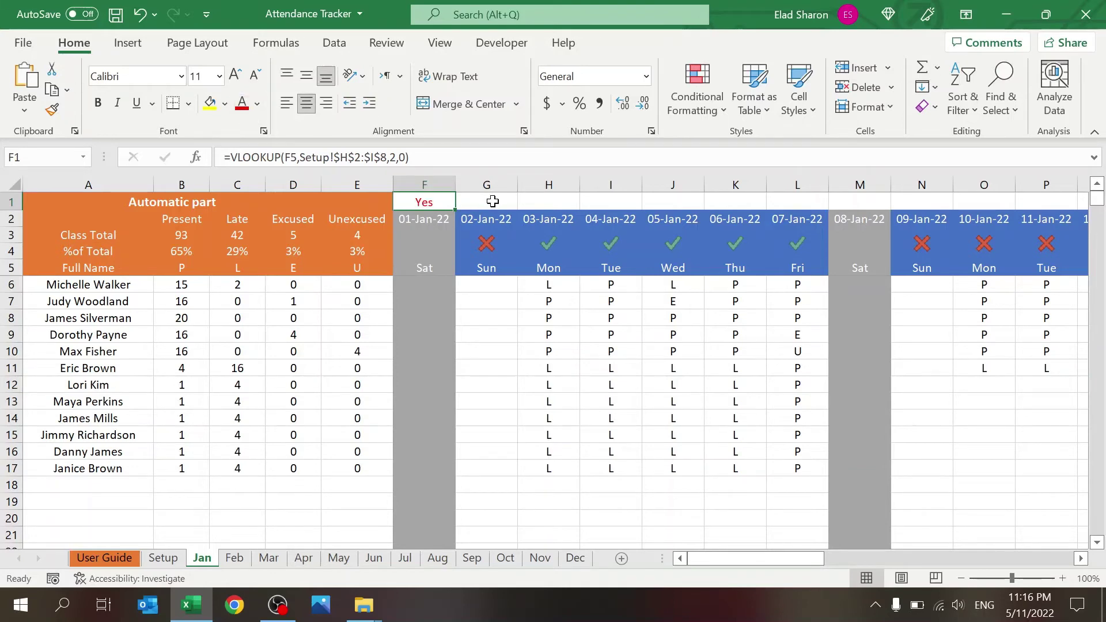
{"action": "key", "text": "Right"}
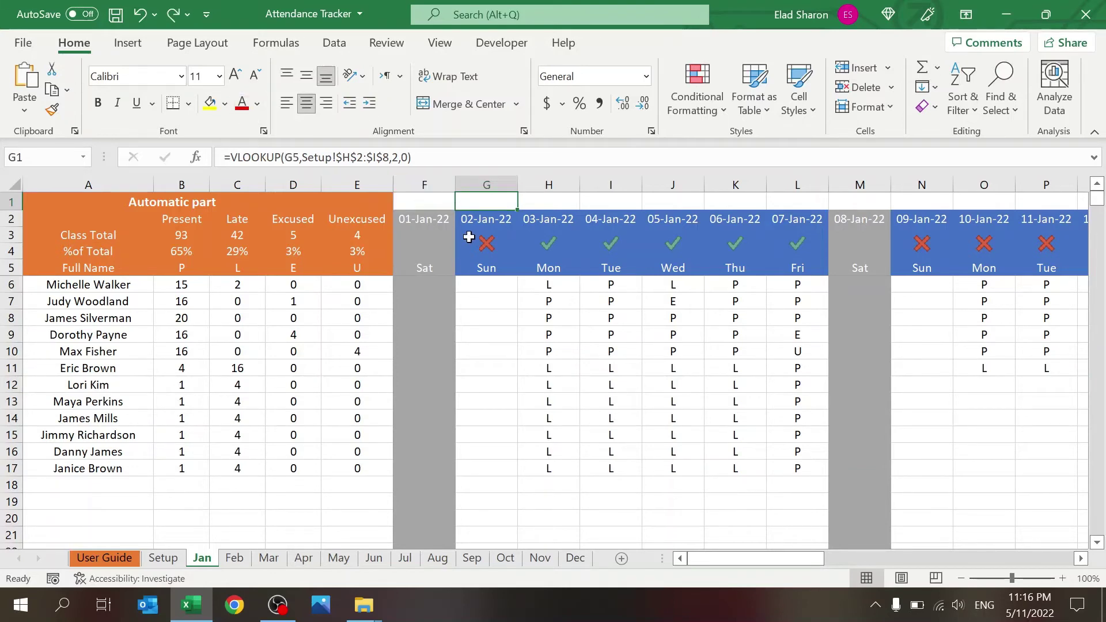
{"action": "left_click", "coordinate": [241, 104]}
{"action": "key", "text": "ctrl+z"}
{"action": "left_click", "coordinate": [425, 234]}
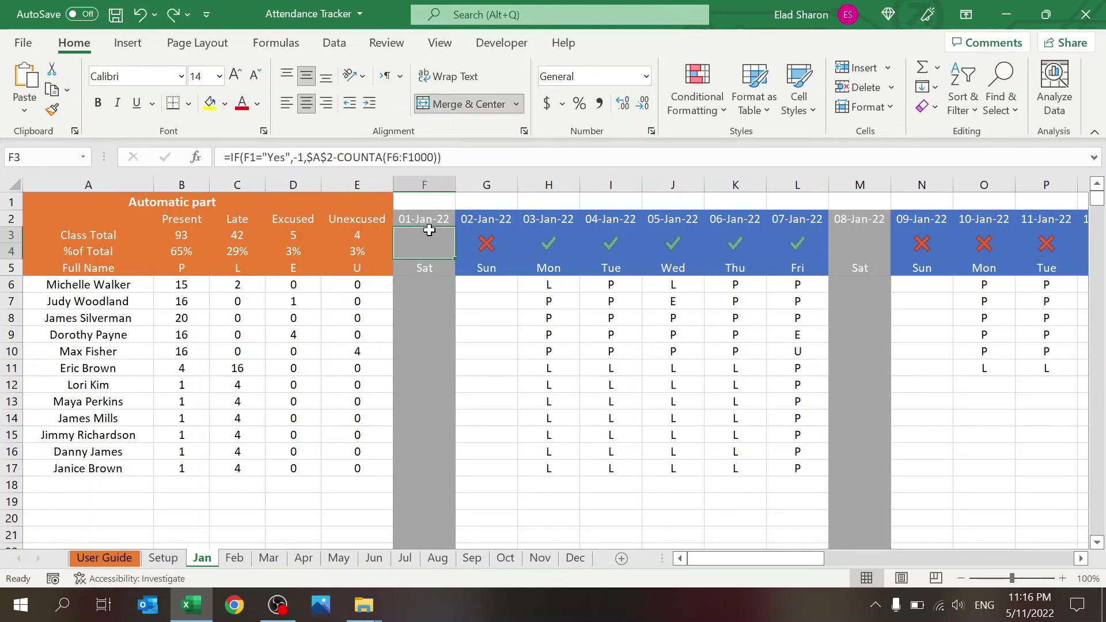
{"action": "left_click", "coordinate": [428, 225]}
{"action": "left_click", "coordinate": [429, 231]}
{"action": "left_click", "coordinate": [429, 224]}
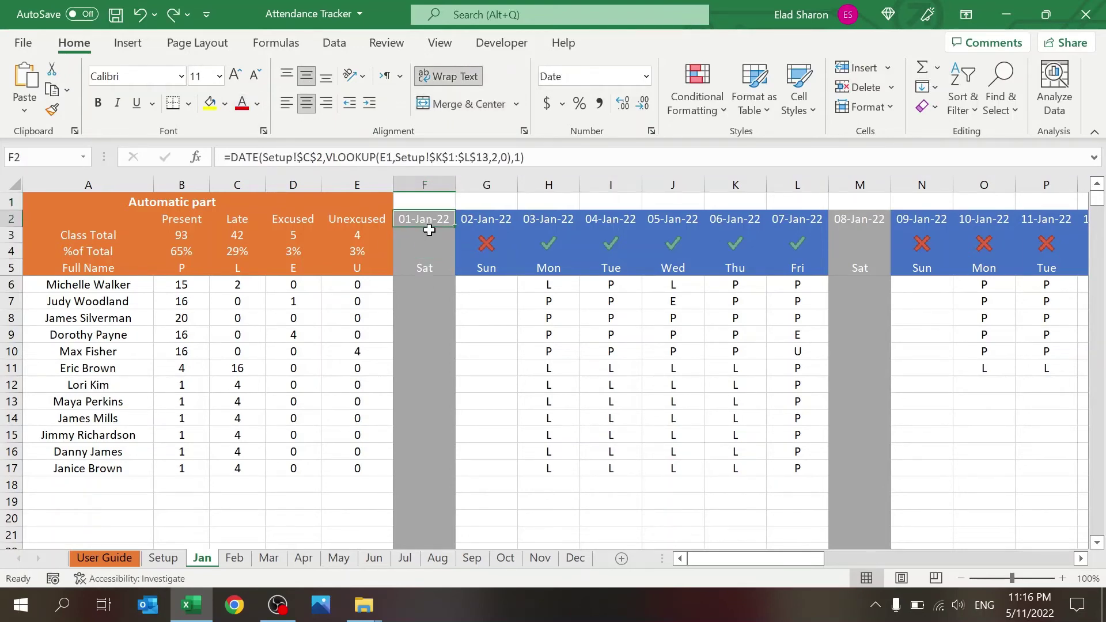
{"action": "left_click", "coordinate": [429, 230]}
{"action": "left_click", "coordinate": [451, 152]}
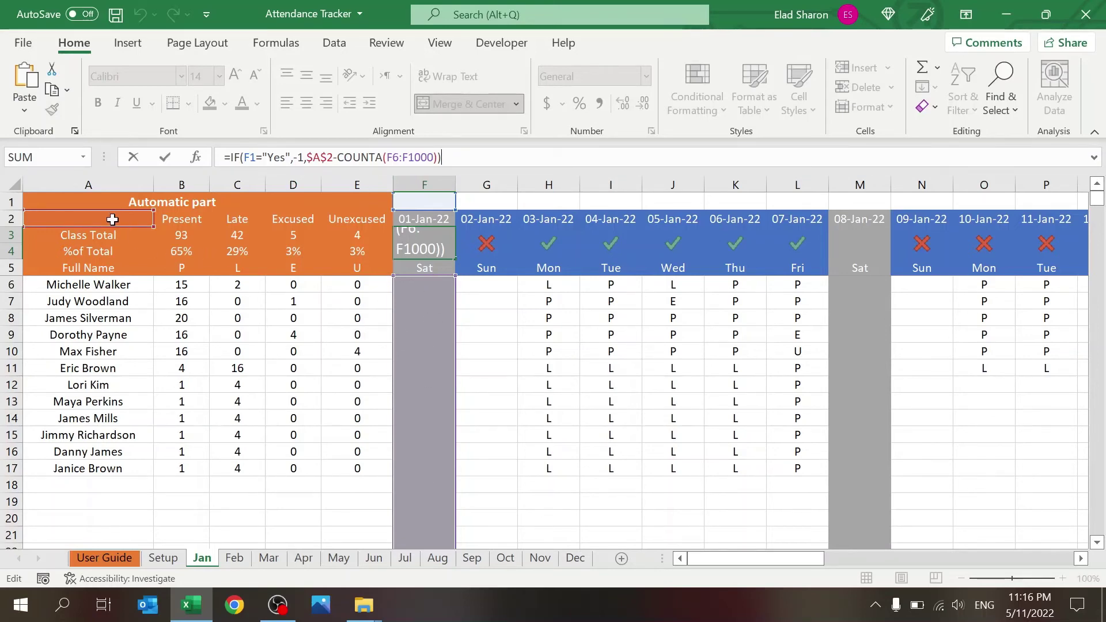
{"action": "key", "text": "ctrl+Return"}
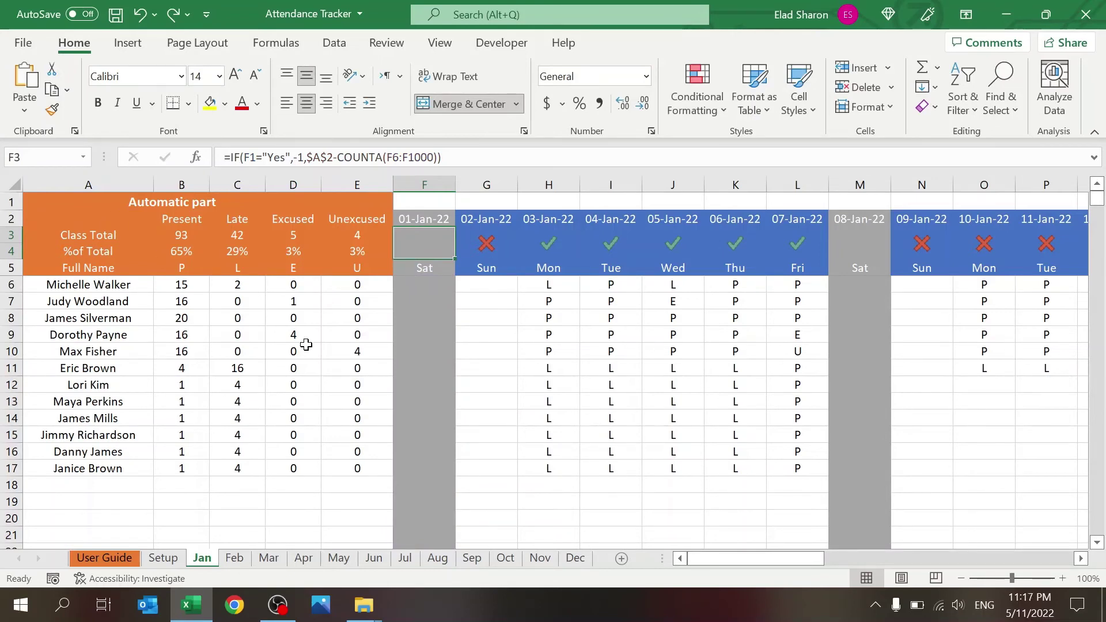
{"action": "left_click", "coordinate": [417, 264]}
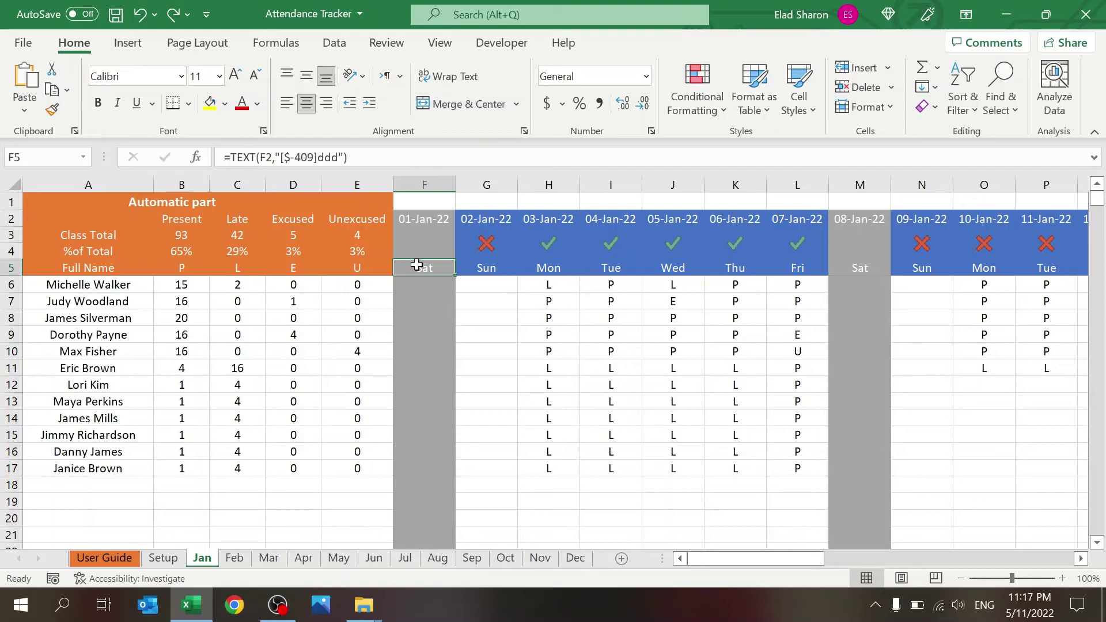
{"action": "left_click", "coordinate": [431, 237]}
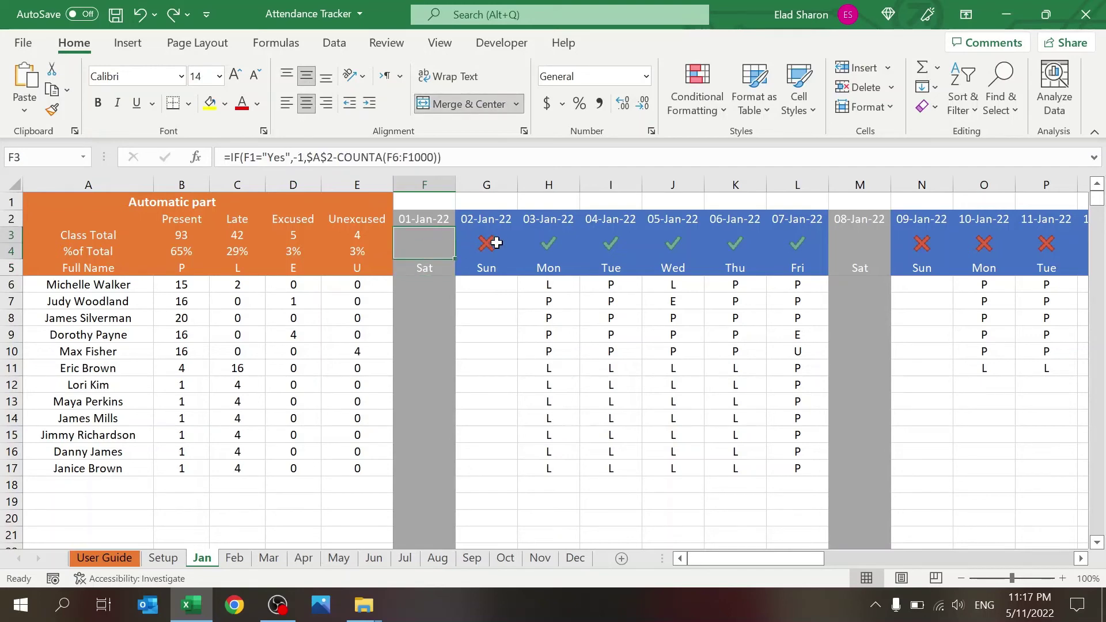
{"action": "left_click", "coordinate": [496, 243]}
{"action": "left_click", "coordinate": [541, 243]}
{"action": "left_click", "coordinate": [429, 254]}
{"action": "left_click", "coordinate": [425, 275]}
{"action": "left_click", "coordinate": [397, 149]}
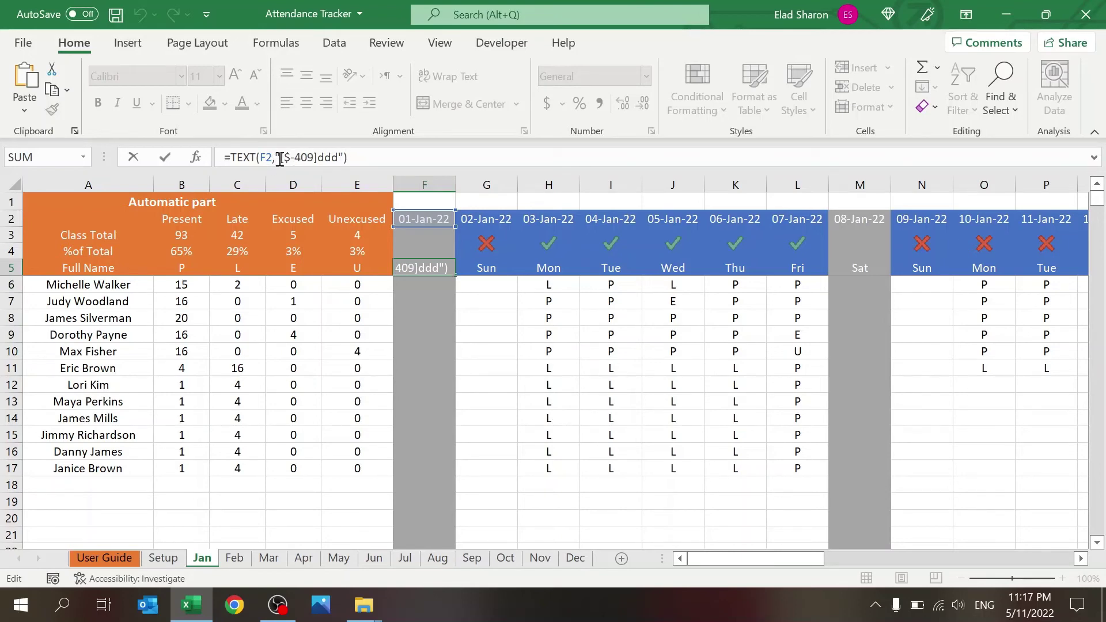
{"action": "left_click_drag", "start_coordinate": [281, 157], "coordinate": [315, 157]}
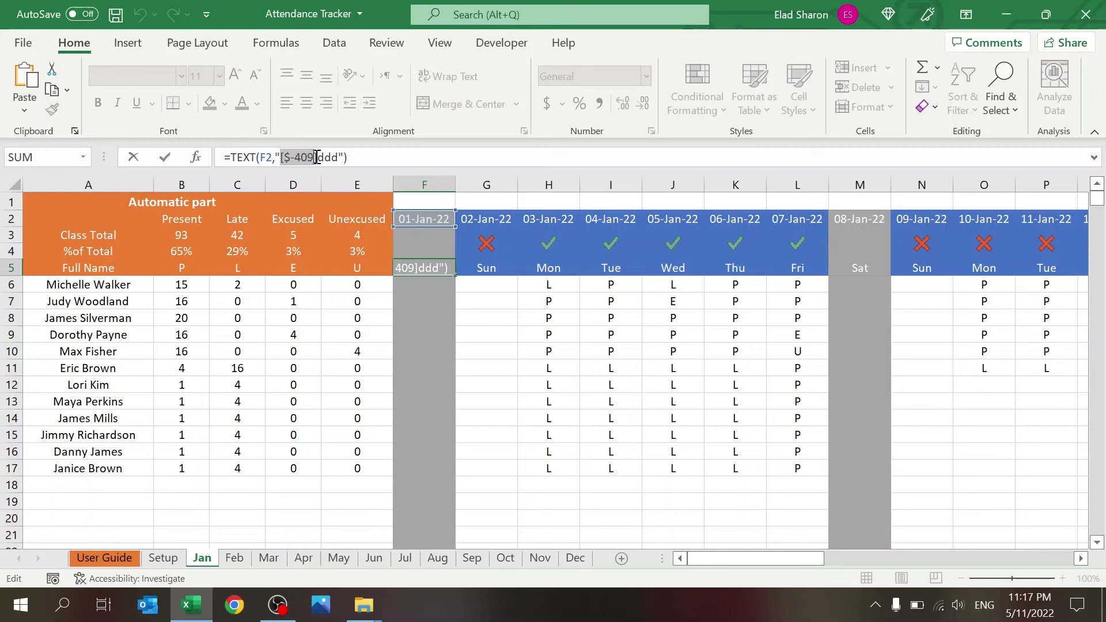
{"action": "key", "text": "Escape"}
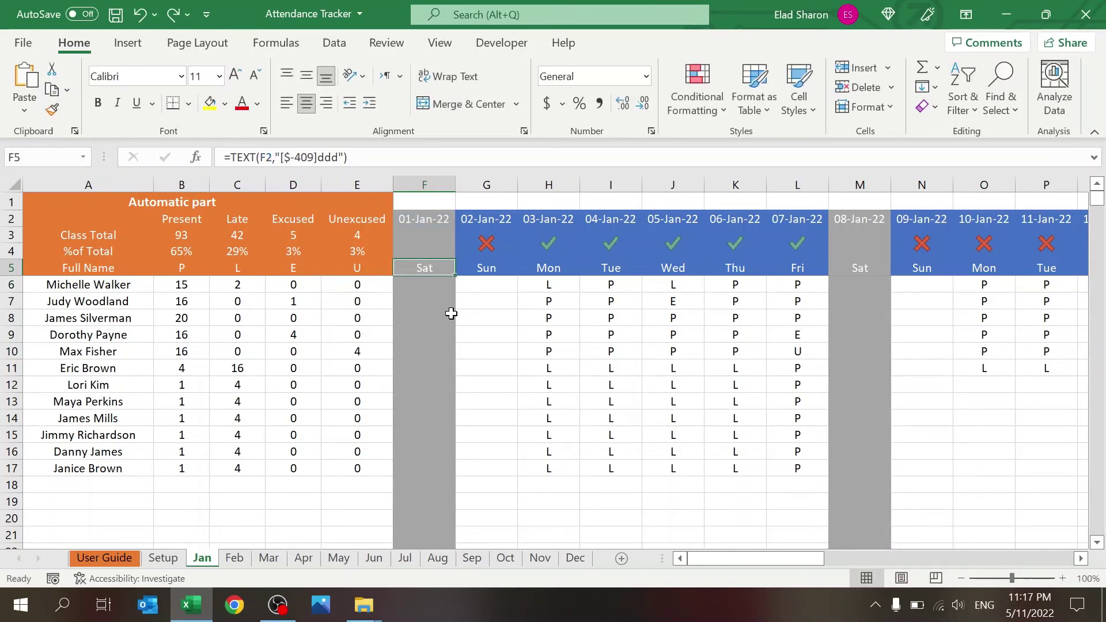
{"action": "key", "text": "Down"}
{"action": "key", "text": "Down"}
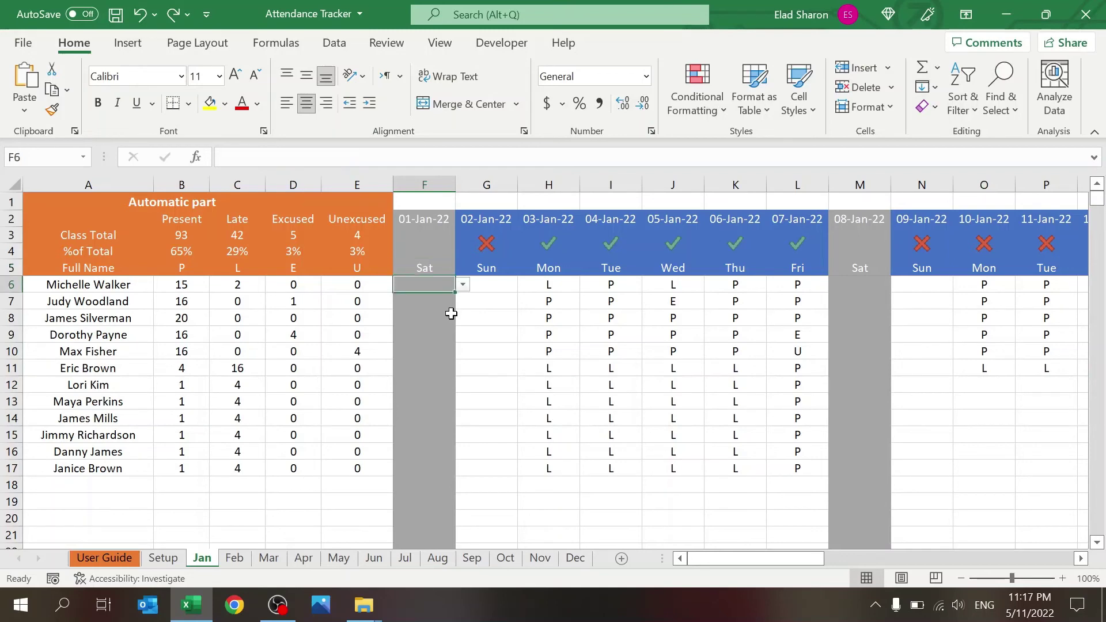
{"action": "key", "text": "Up"}
{"action": "left_click_drag", "start_coordinate": [193, 267], "coordinate": [345, 269]}
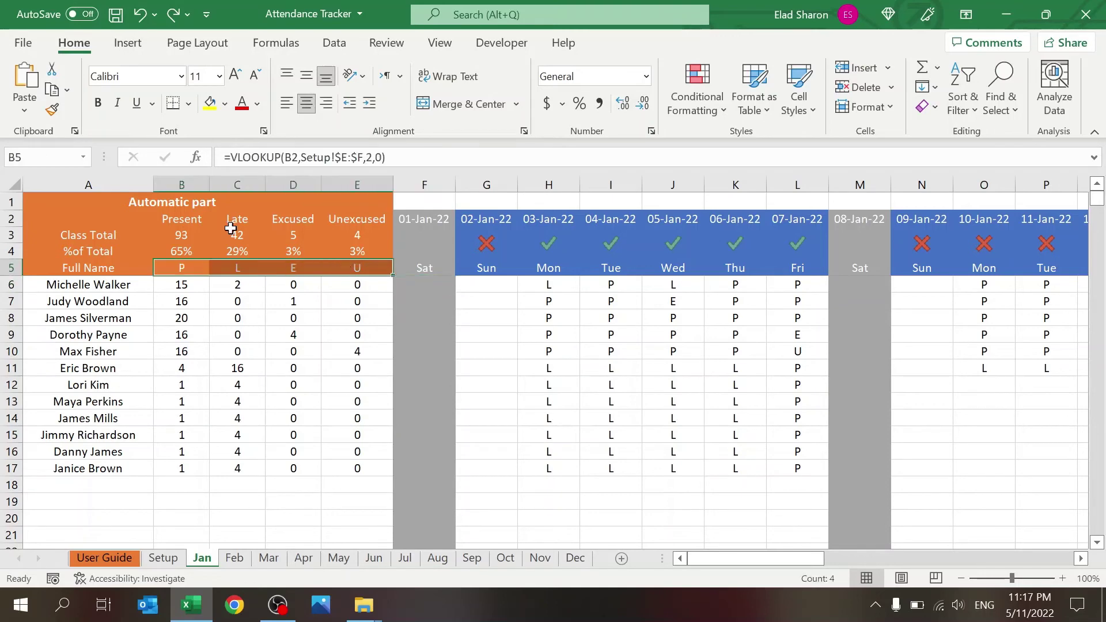
{"action": "left_click", "coordinate": [451, 286]}
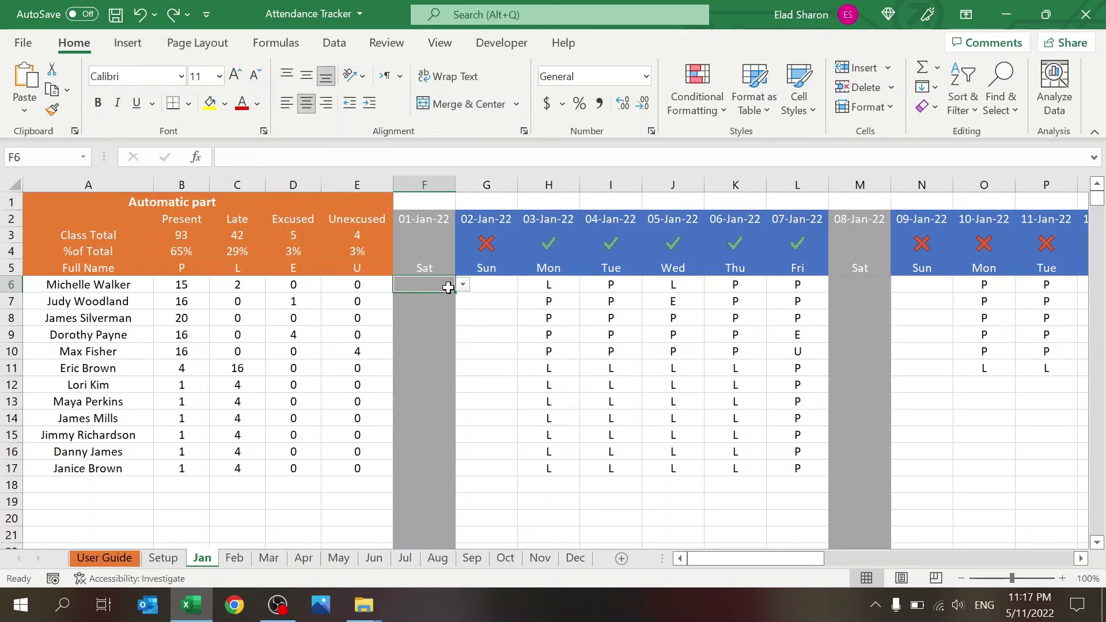
{"action": "left_click", "coordinate": [333, 44]}
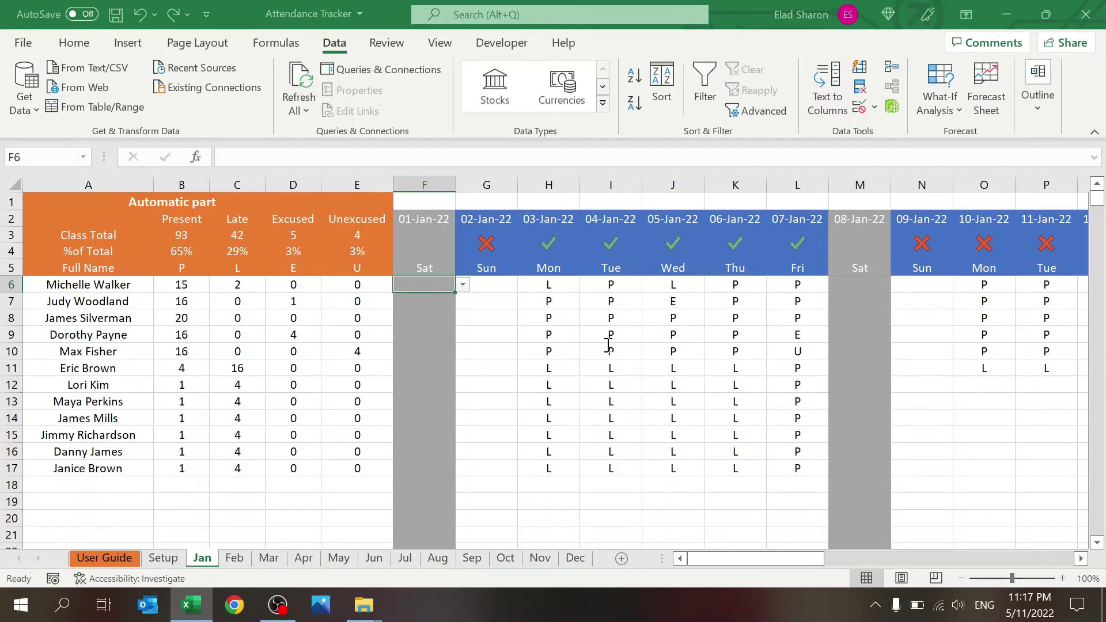
{"action": "left_click", "coordinate": [163, 558]}
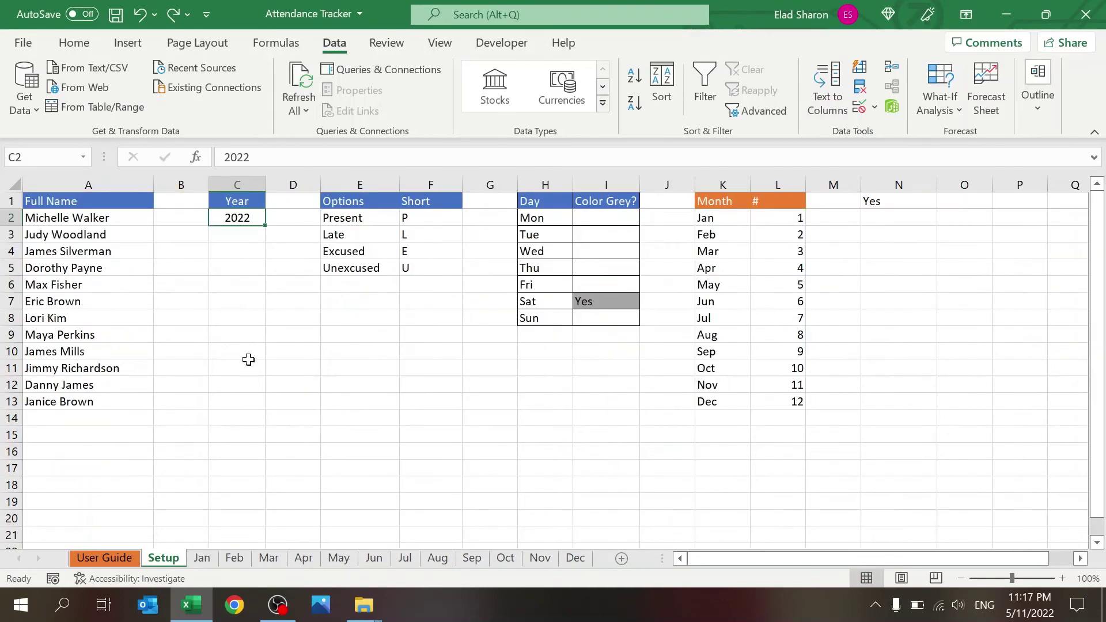
{"action": "left_click", "coordinate": [292, 40]}
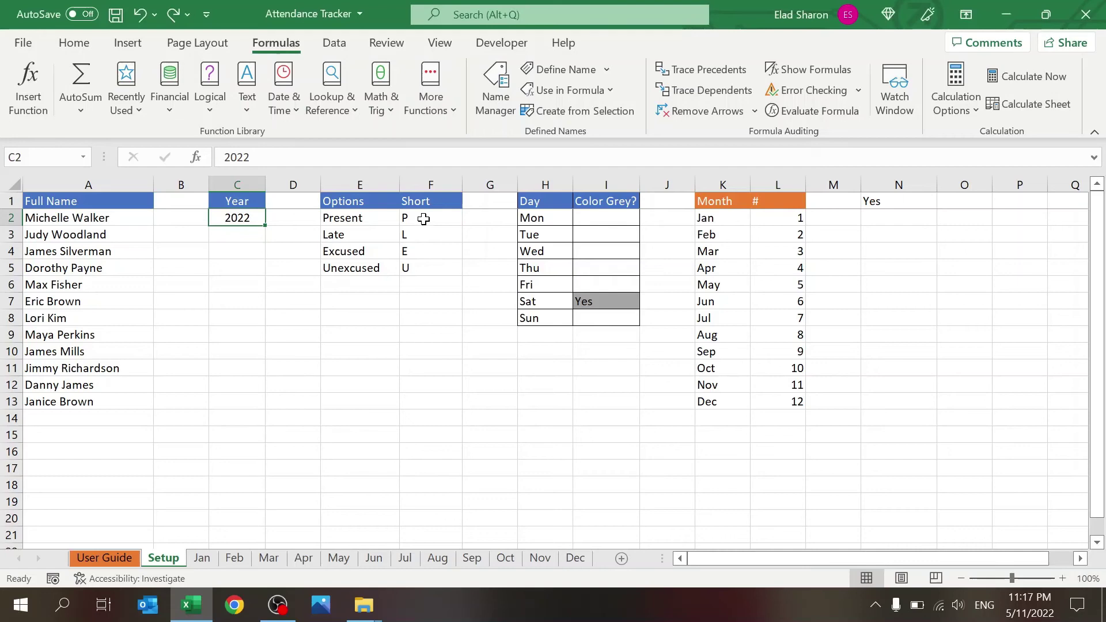
{"action": "left_click_drag", "start_coordinate": [424, 219], "coordinate": [424, 267]}
{"action": "left_click", "coordinate": [358, 368]}
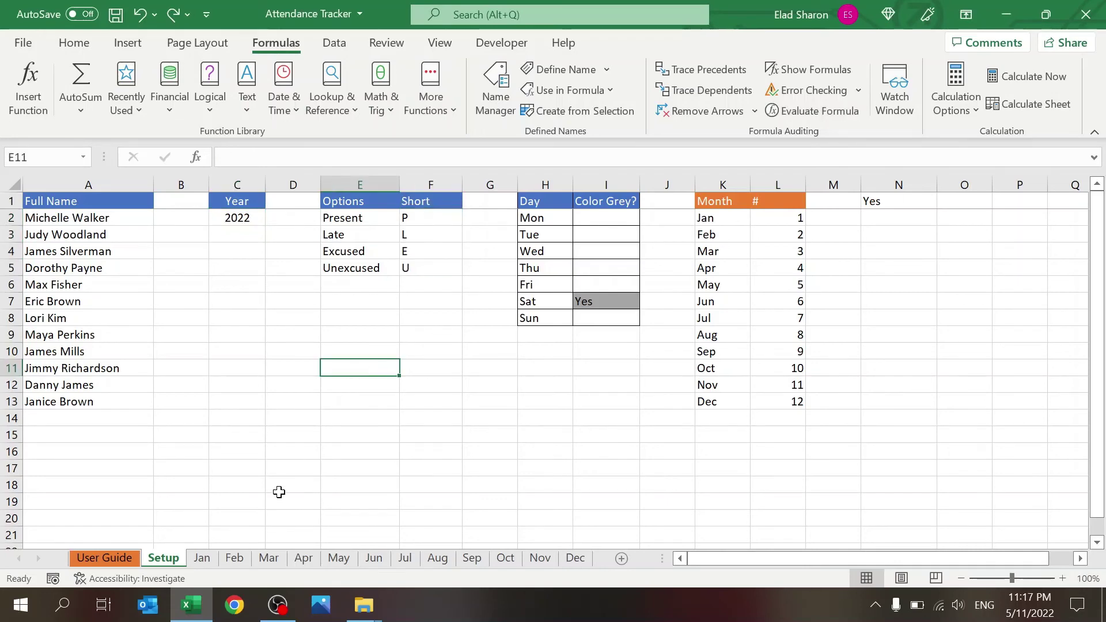
{"action": "left_click", "coordinate": [203, 557]}
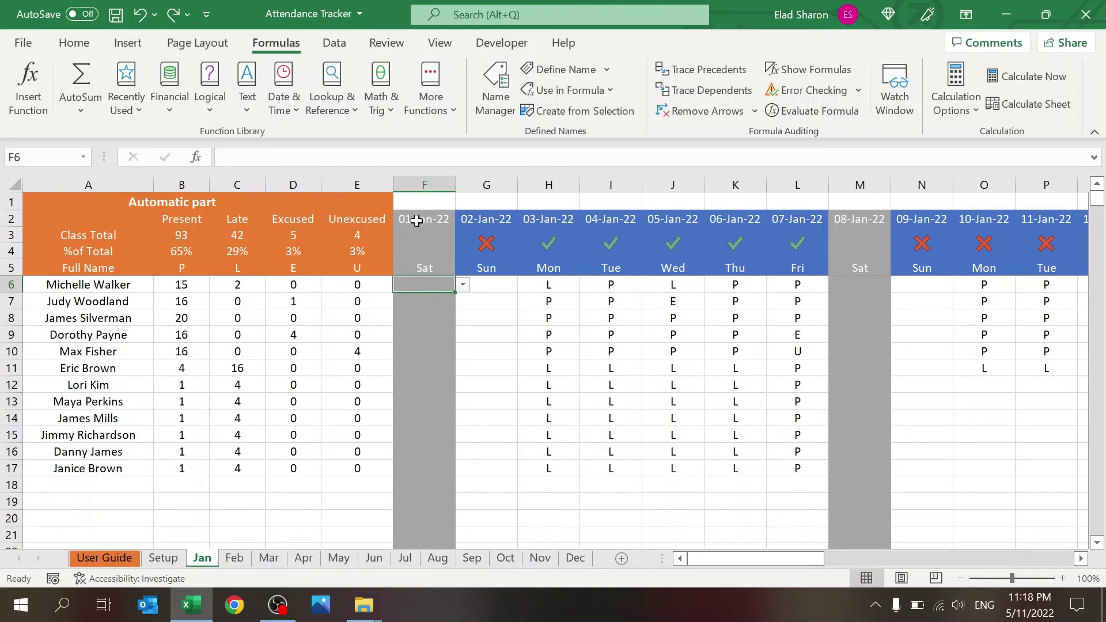
{"action": "left_click", "coordinate": [416, 220]}
{"action": "left_click", "coordinate": [71, 44]}
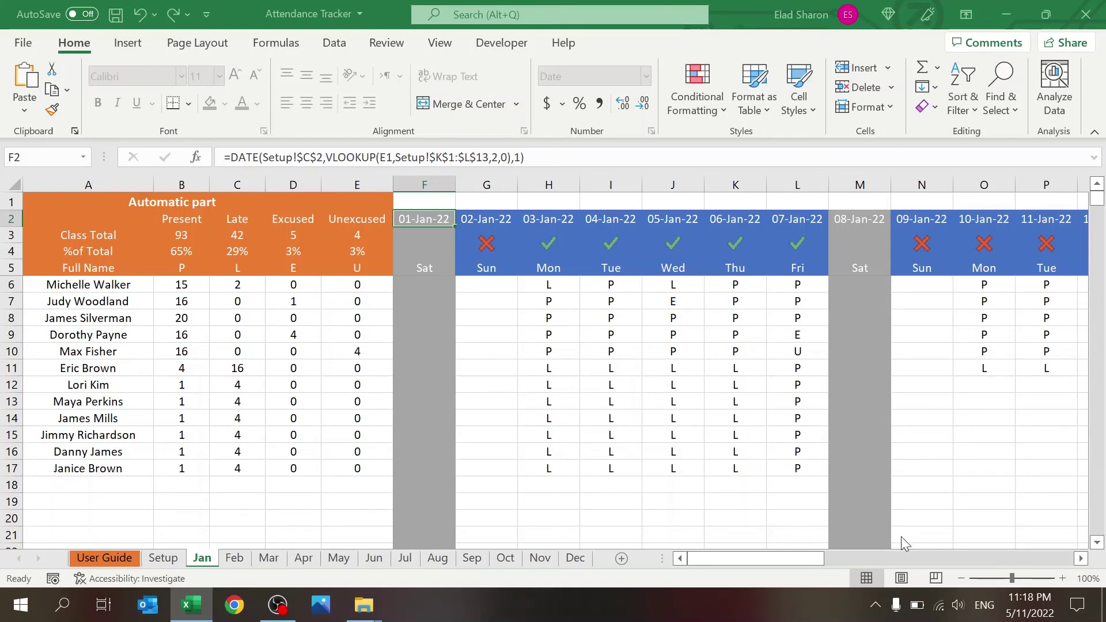
{"action": "left_click", "coordinate": [420, 242]}
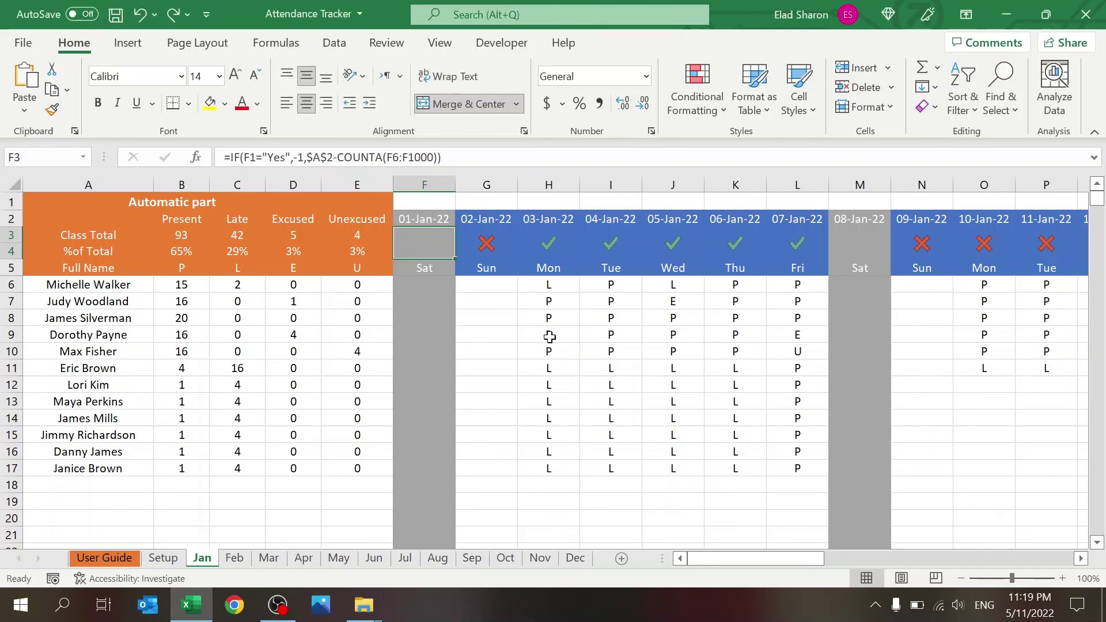
{"action": "left_click", "coordinate": [486, 286]}
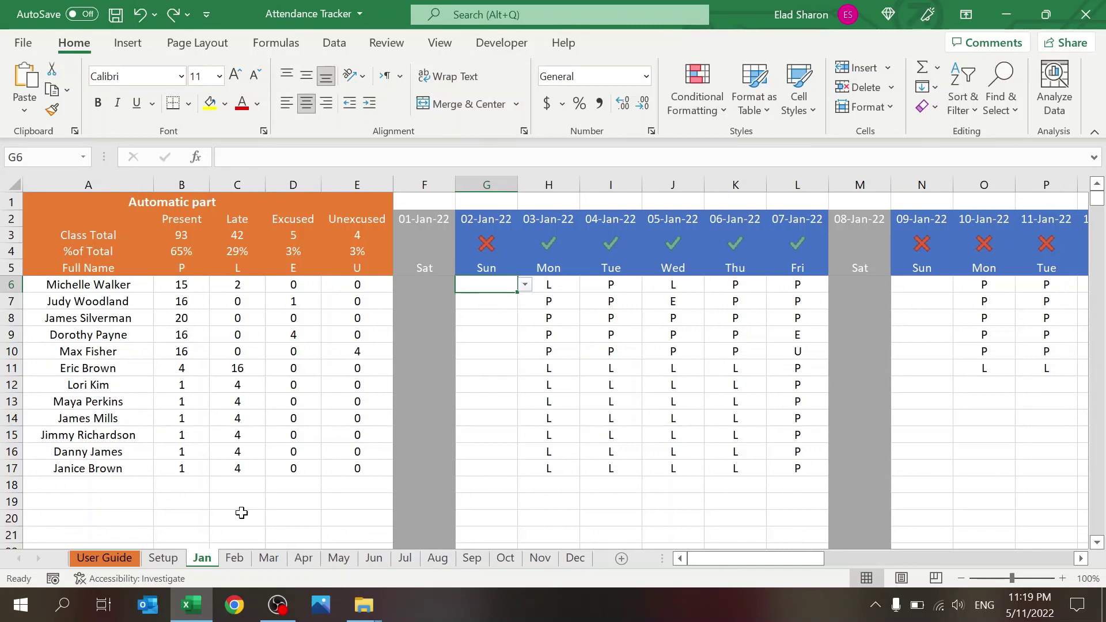
{"action": "left_click", "coordinate": [234, 558]}
{"action": "left_click", "coordinate": [266, 558]}
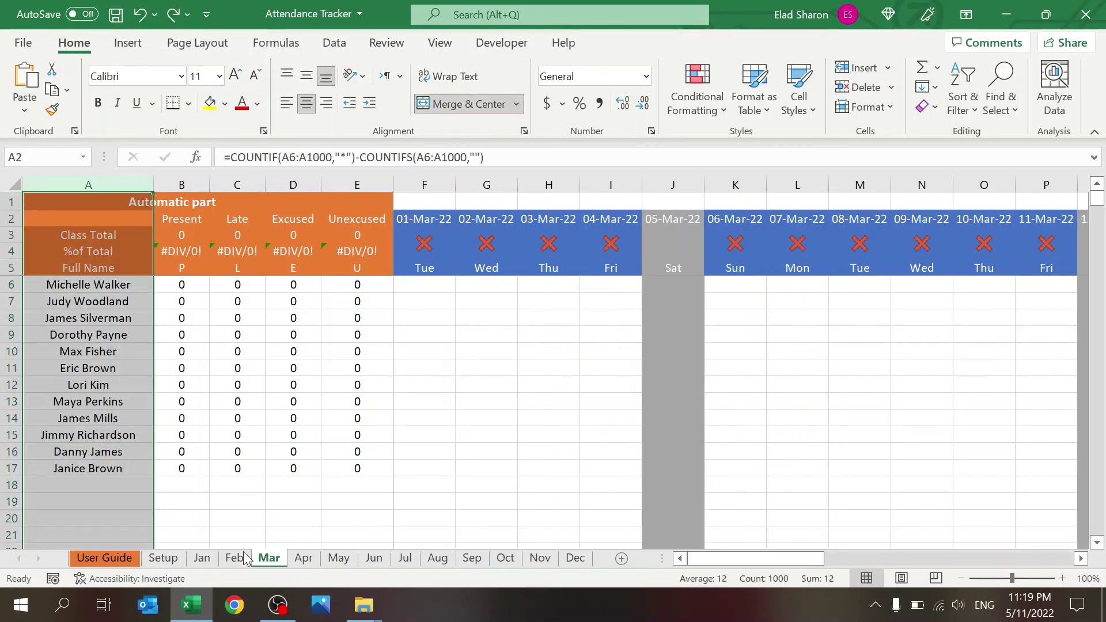
{"action": "left_click", "coordinate": [236, 557]}
{"action": "left_click", "coordinate": [202, 557]}
{"action": "left_click", "coordinate": [266, 561]}
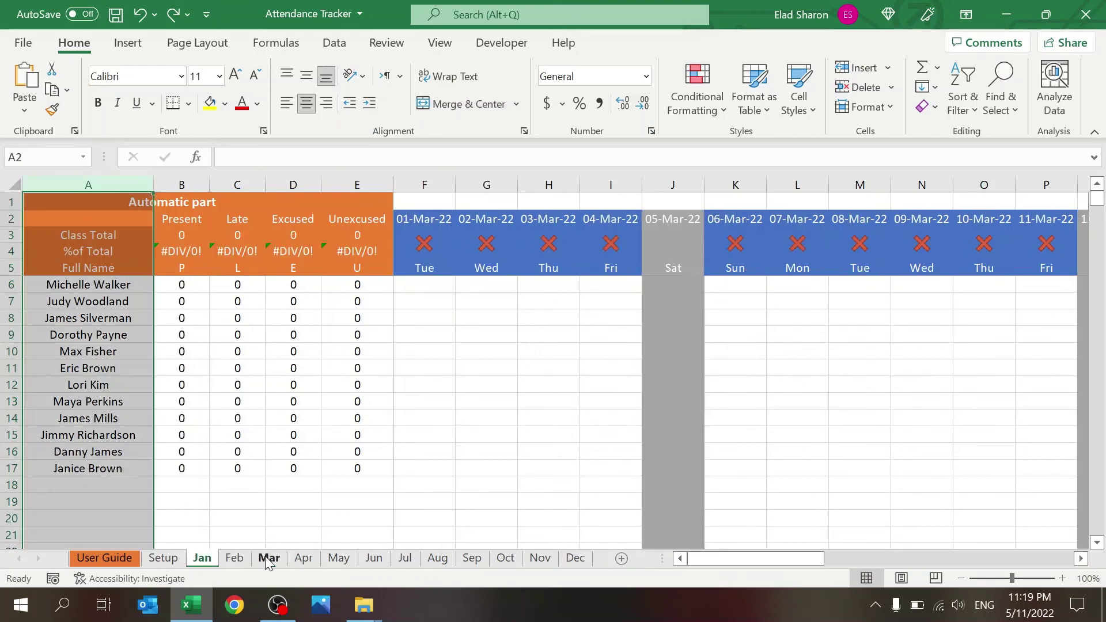
{"action": "left_click", "coordinate": [266, 561]}
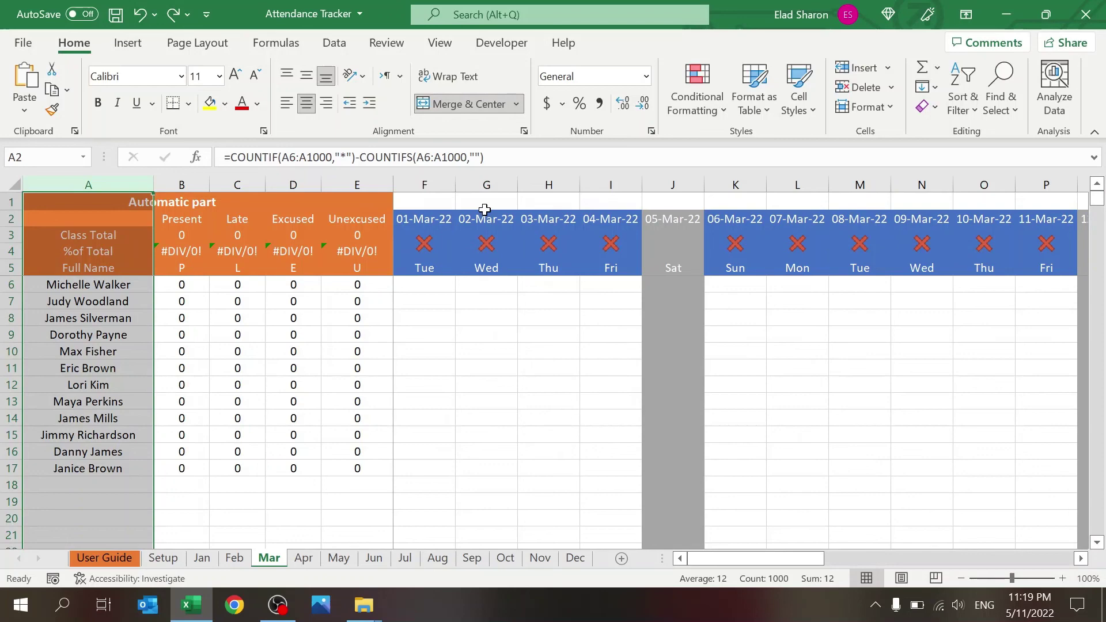
{"action": "left_click", "coordinate": [424, 218]}
{"action": "left_click", "coordinate": [444, 348]}
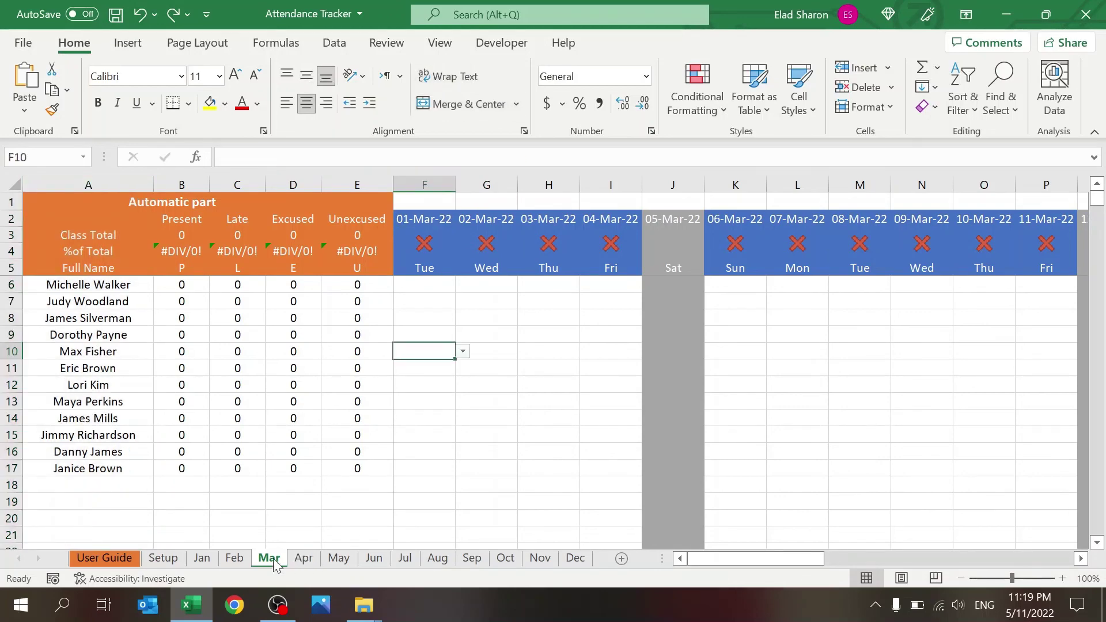
{"action": "left_click", "coordinate": [116, 284]}
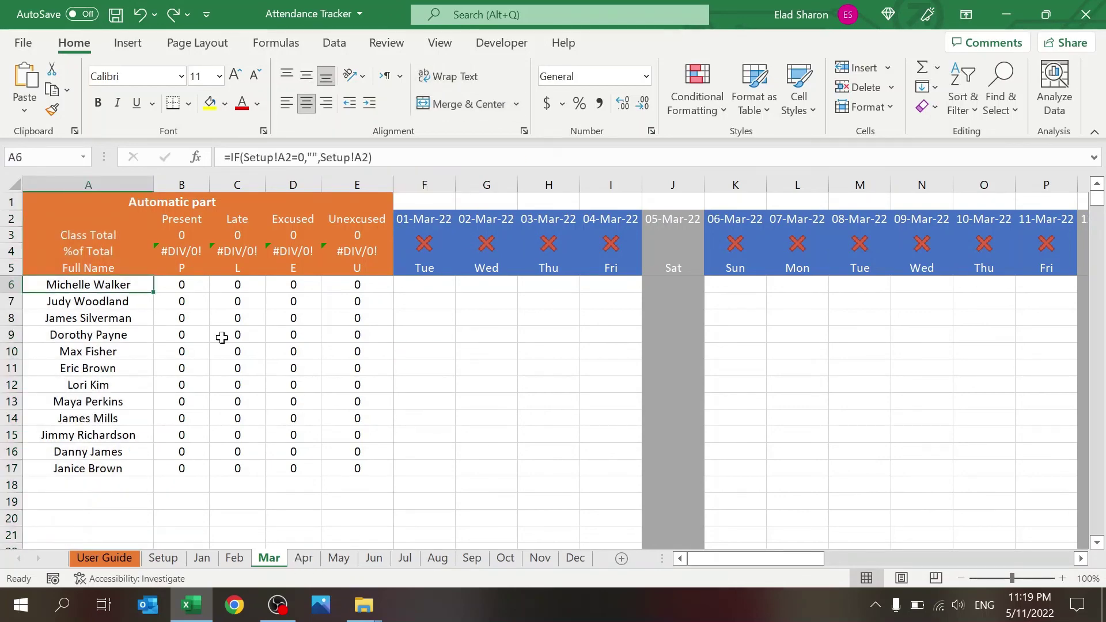
{"action": "left_click", "coordinate": [160, 559]}
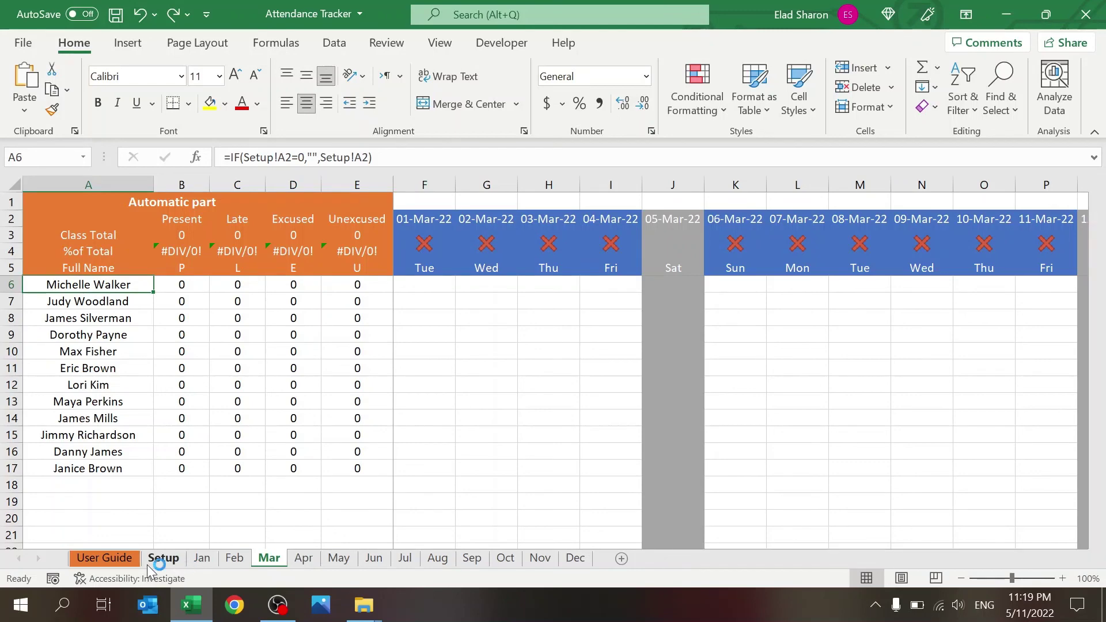
{"action": "left_click", "coordinate": [118, 251]}
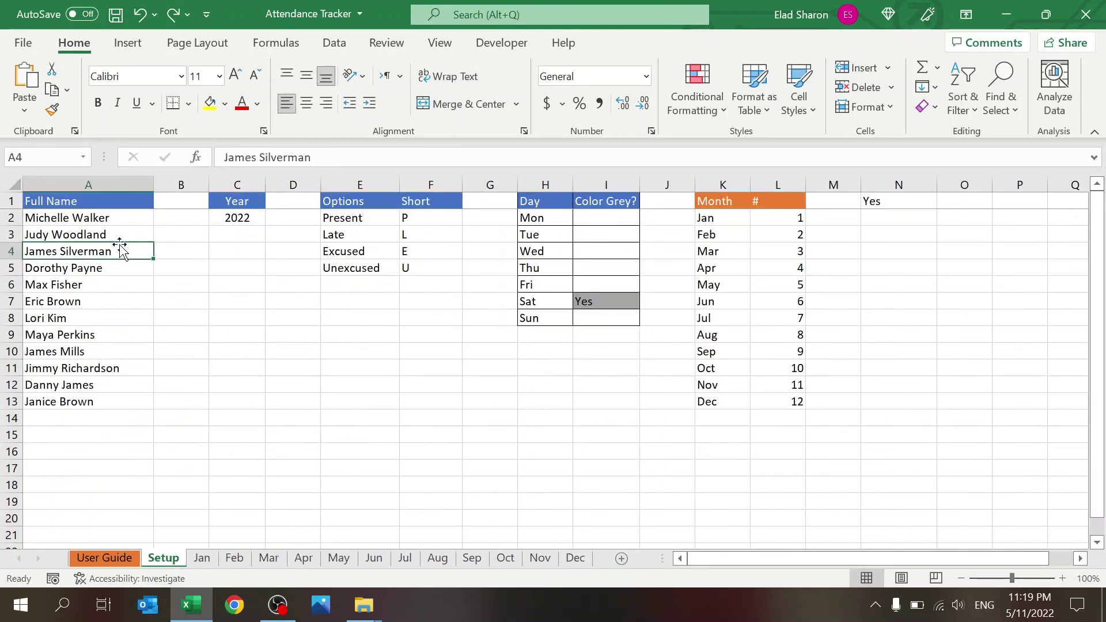
{"action": "left_click", "coordinate": [260, 229]}
{"action": "left_click", "coordinate": [358, 217]}
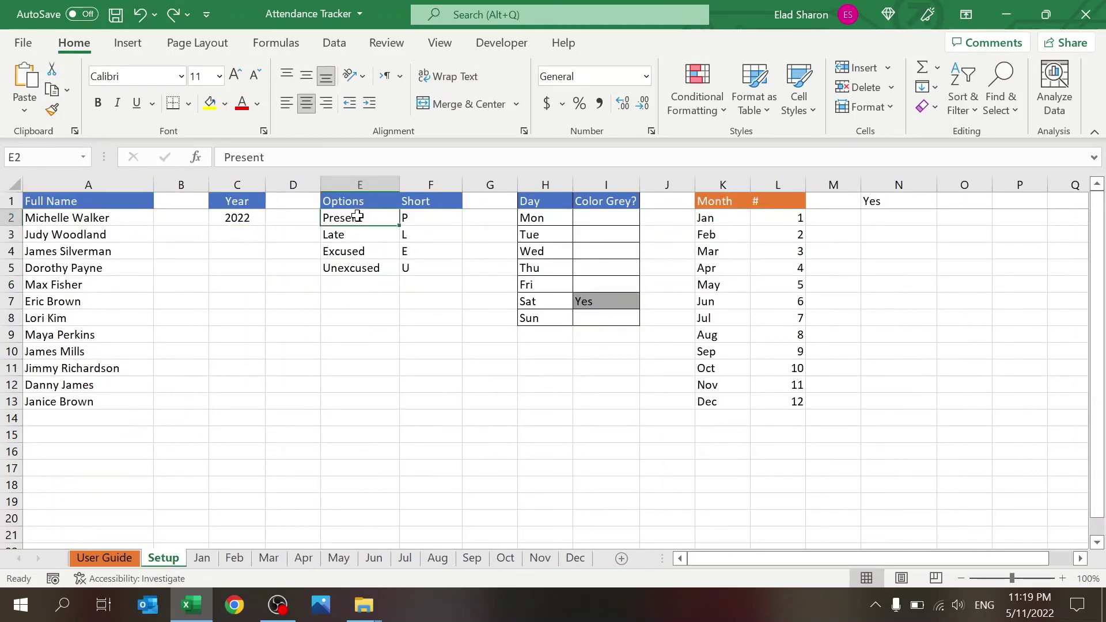
{"action": "left_click_drag", "start_coordinate": [358, 217], "coordinate": [424, 265]}
{"action": "left_click", "coordinate": [425, 249]}
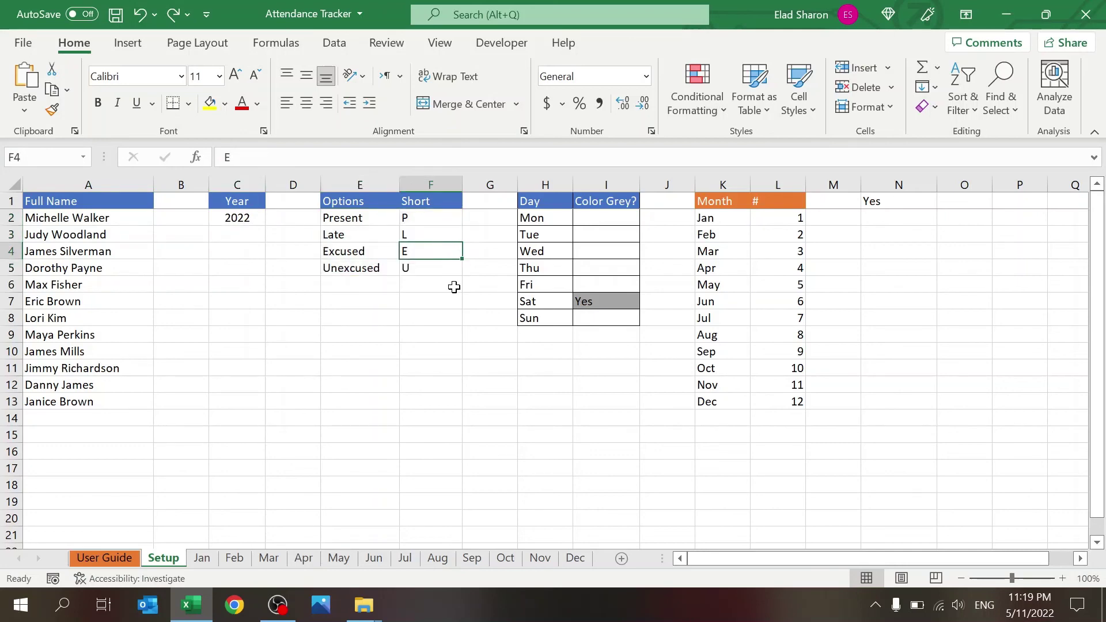
{"action": "left_click", "coordinate": [538, 219]}
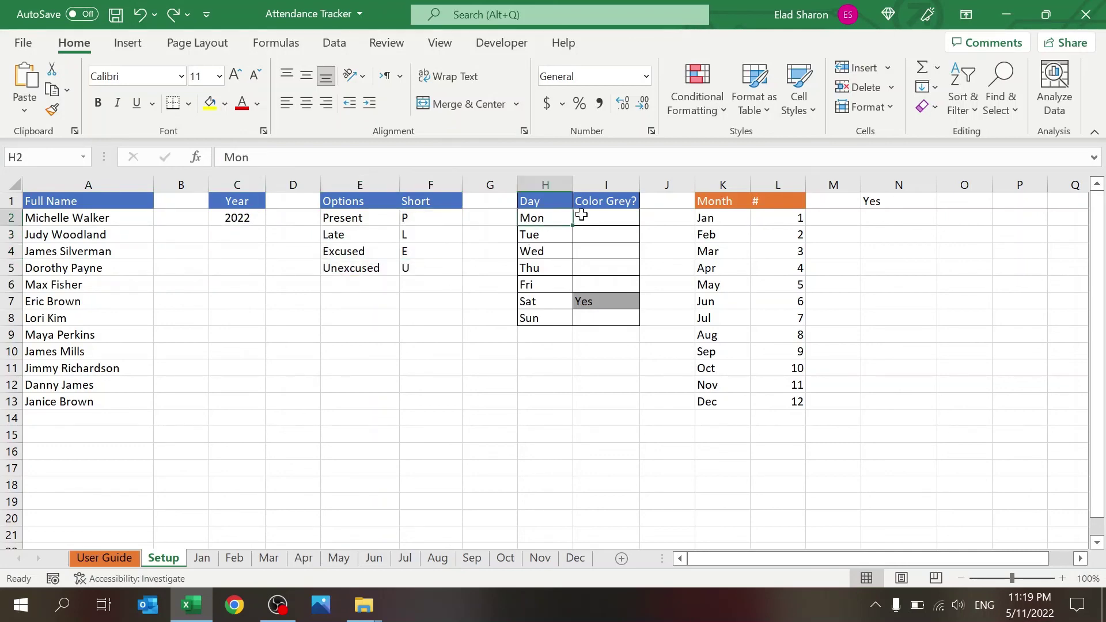
{"action": "left_click", "coordinate": [582, 217]}
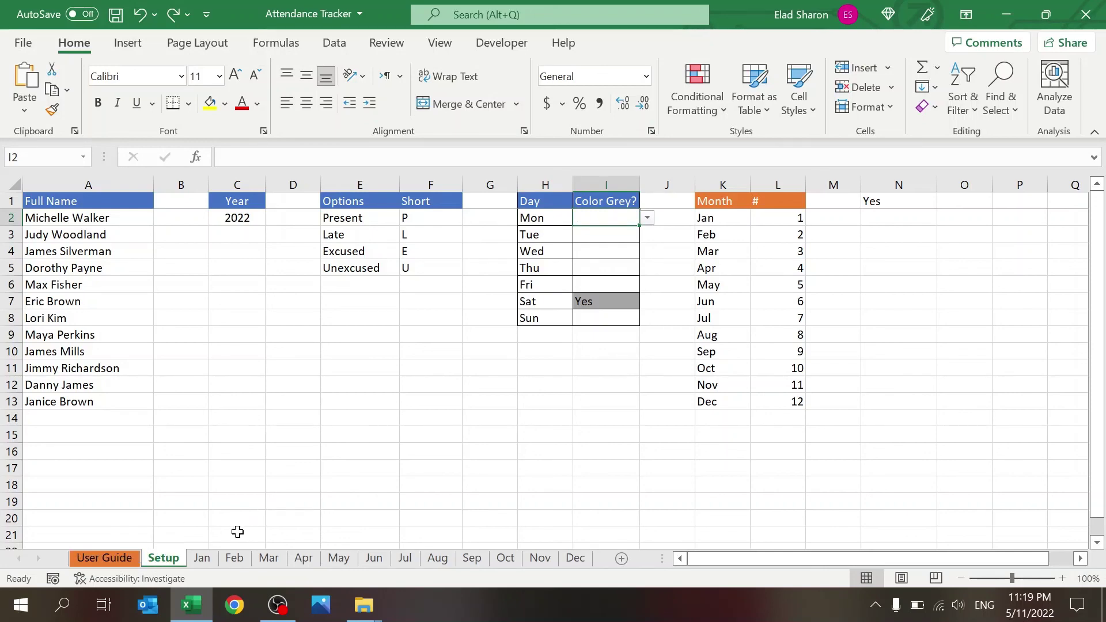
{"action": "left_click", "coordinate": [203, 558]}
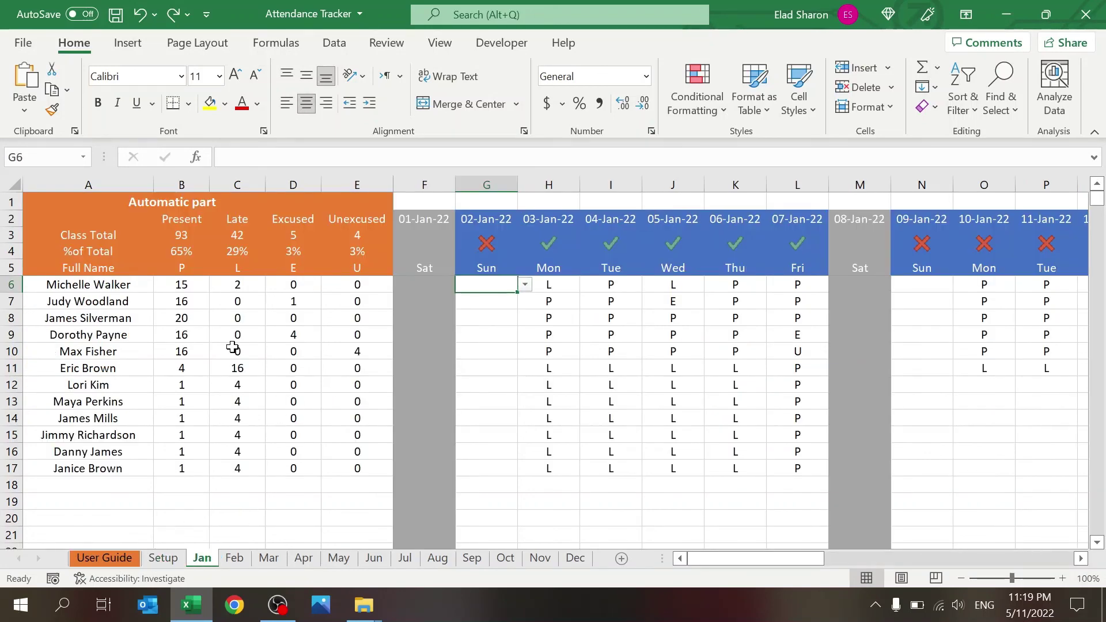